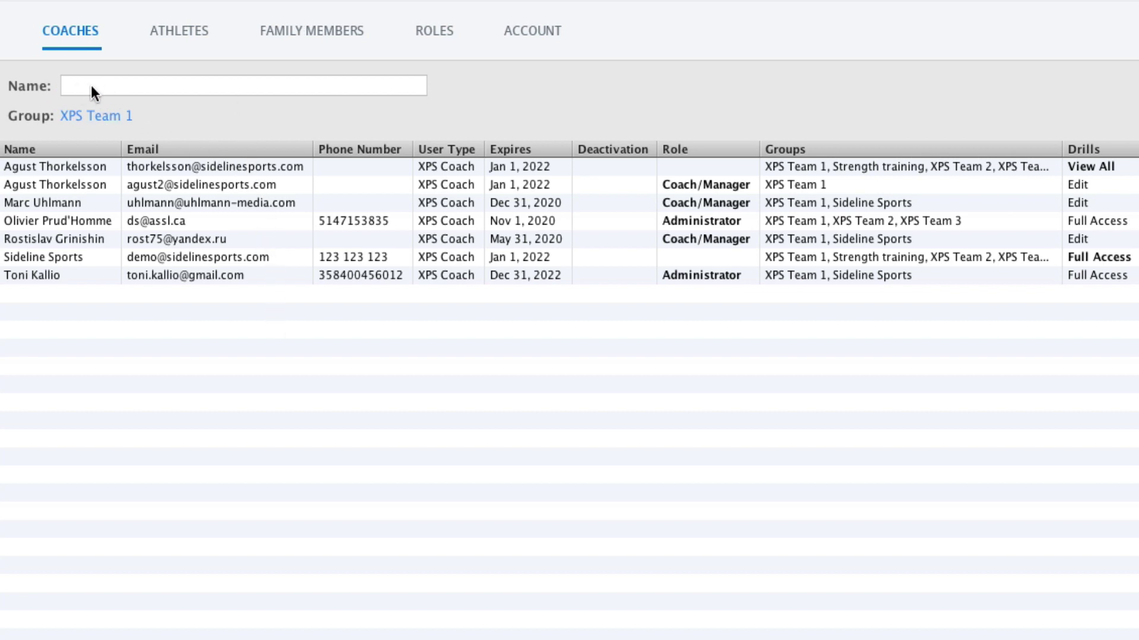
# On the Athletes tab, clear a trial 'bob' search and filter to group 2019 > XPS Team 1.
pyautogui.click(190, 33)
pyautogui.click(152, 83)
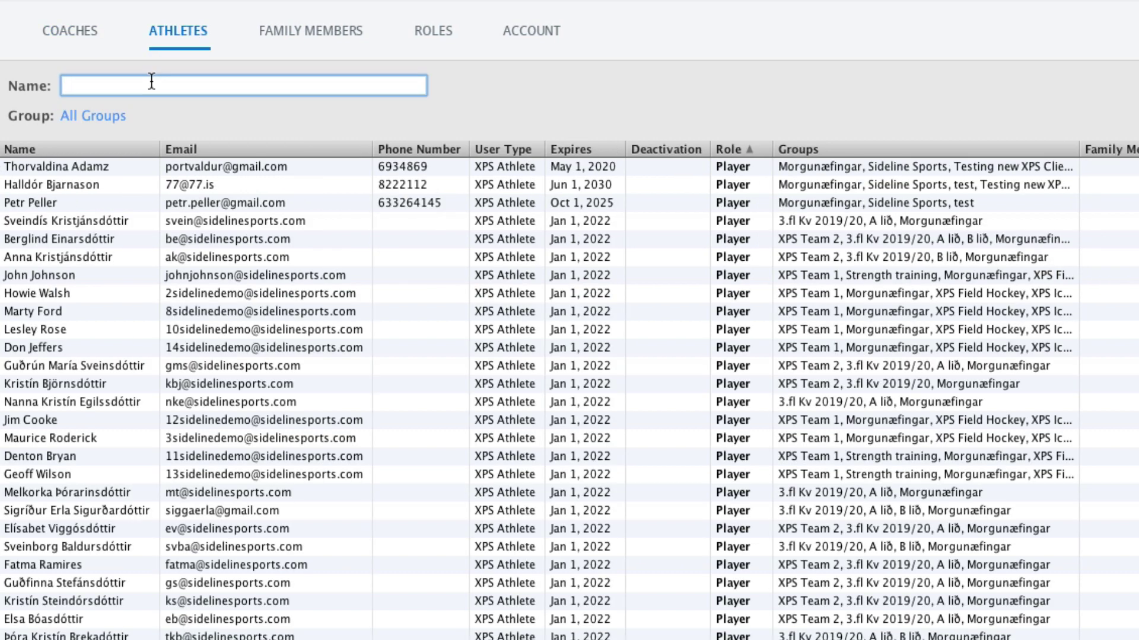
pyautogui.write('bob')
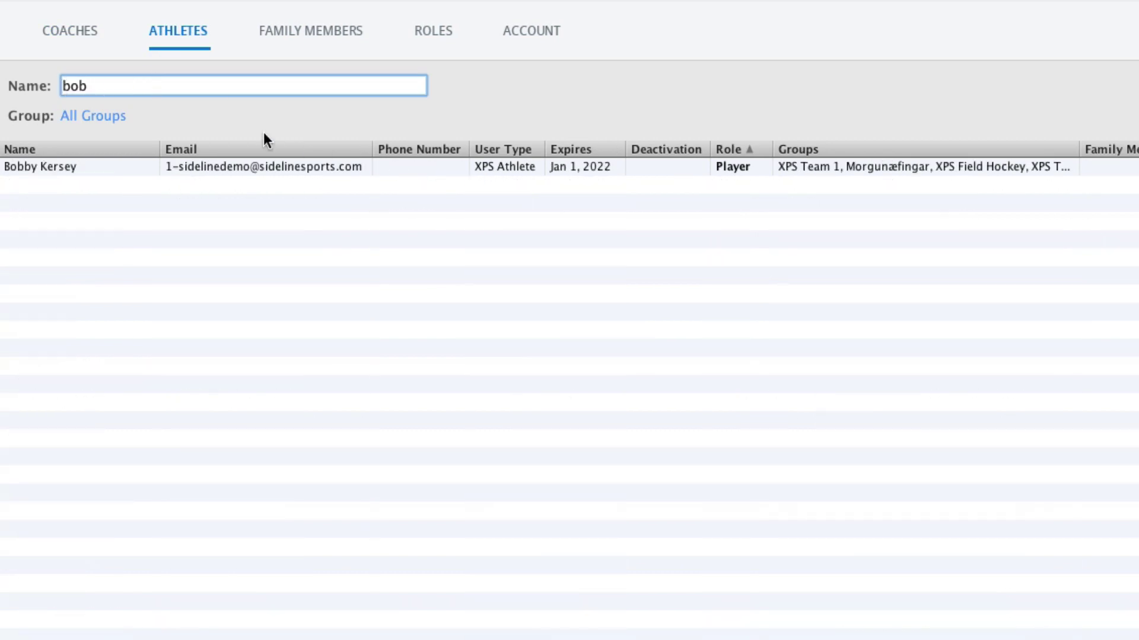
pyautogui.press('BackSpace')
pyautogui.press('BackSpace')
pyautogui.press('BackSpace')
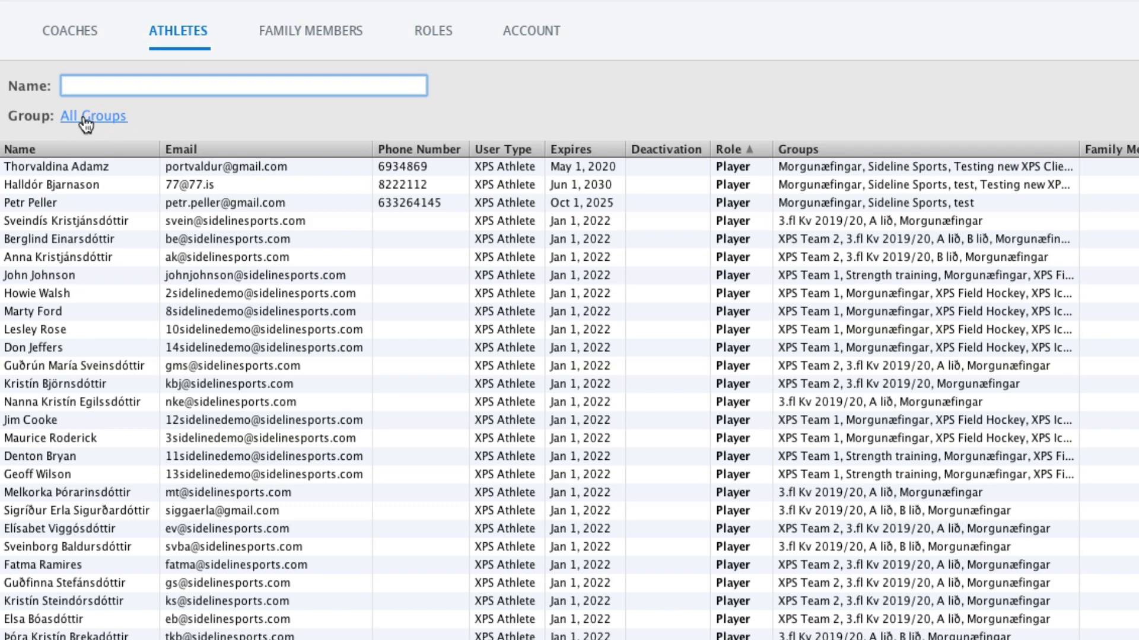
pyautogui.click(89, 118)
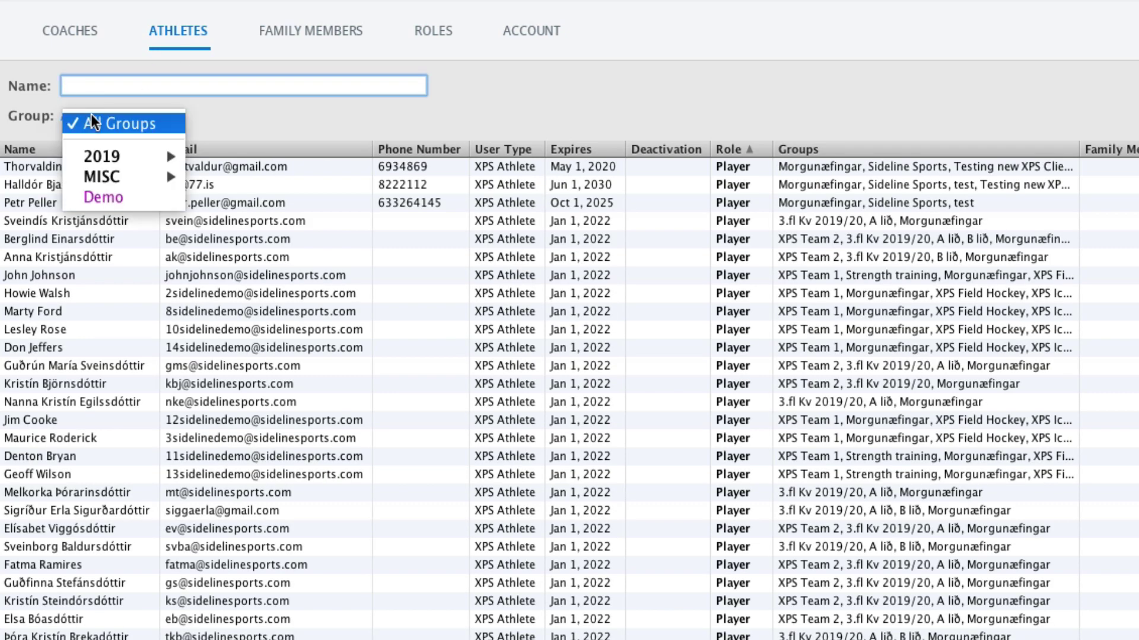
pyautogui.moveTo(99, 153)
pyautogui.click(263, 158)
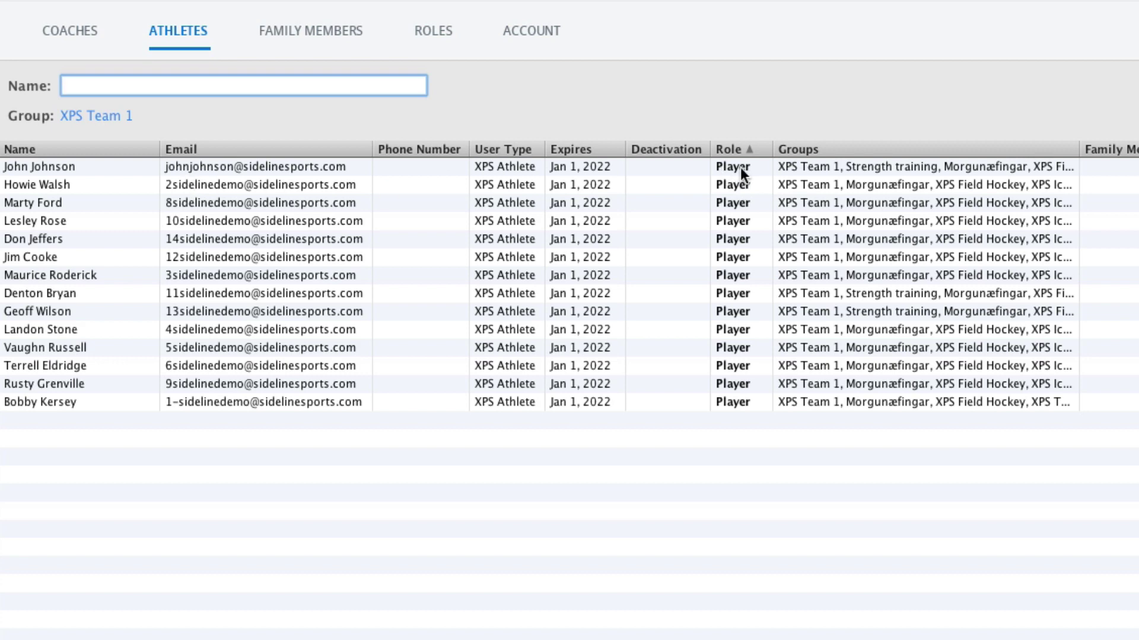
# Set the first two XPS Team 1 athletes' role to No Access.
pyautogui.click(740, 167)
pyautogui.click(749, 151)
pyautogui.click(749, 185)
pyautogui.click(755, 169)
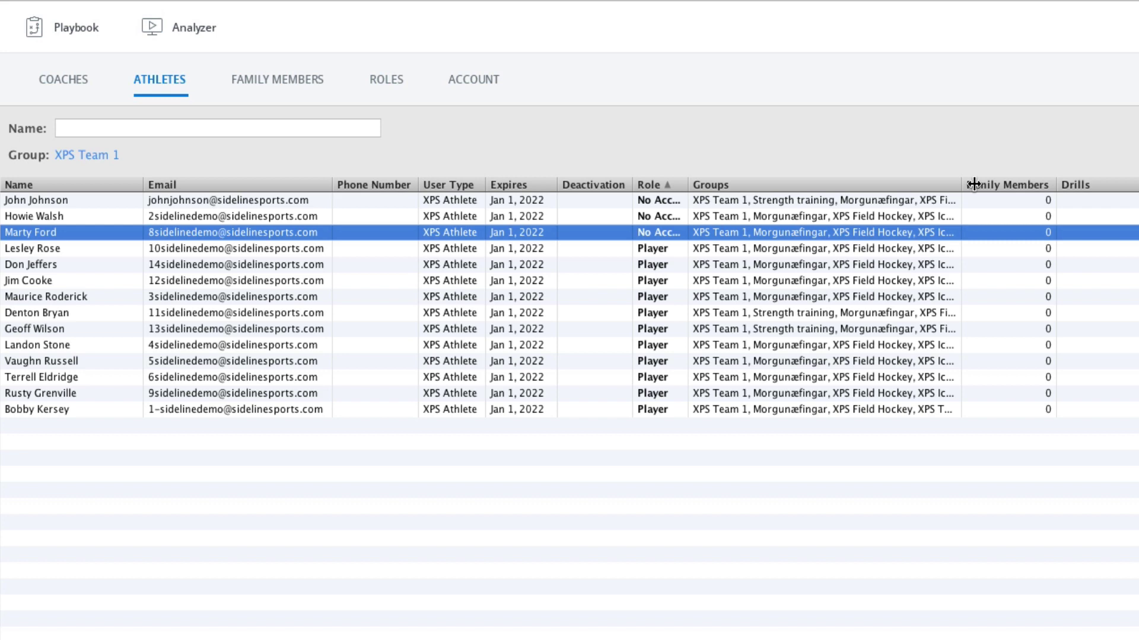
# Widen the Groups column, sort by groups in both directions, then sort by role again.
pyautogui.moveTo(974, 184); pyautogui.dragTo(1062, 184)
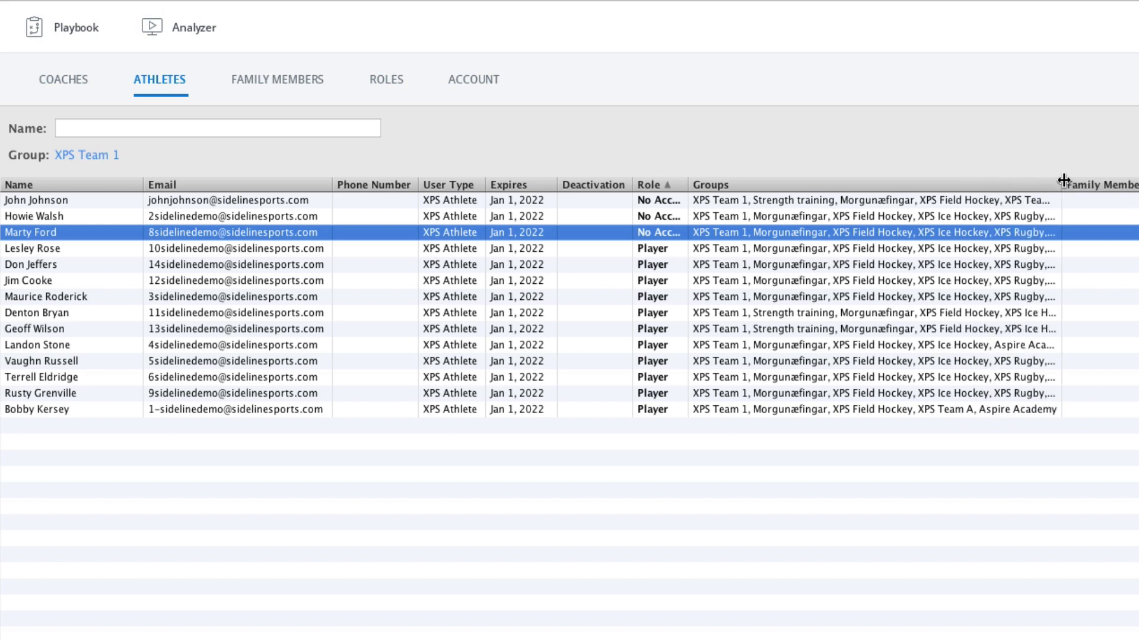
pyautogui.click(716, 187)
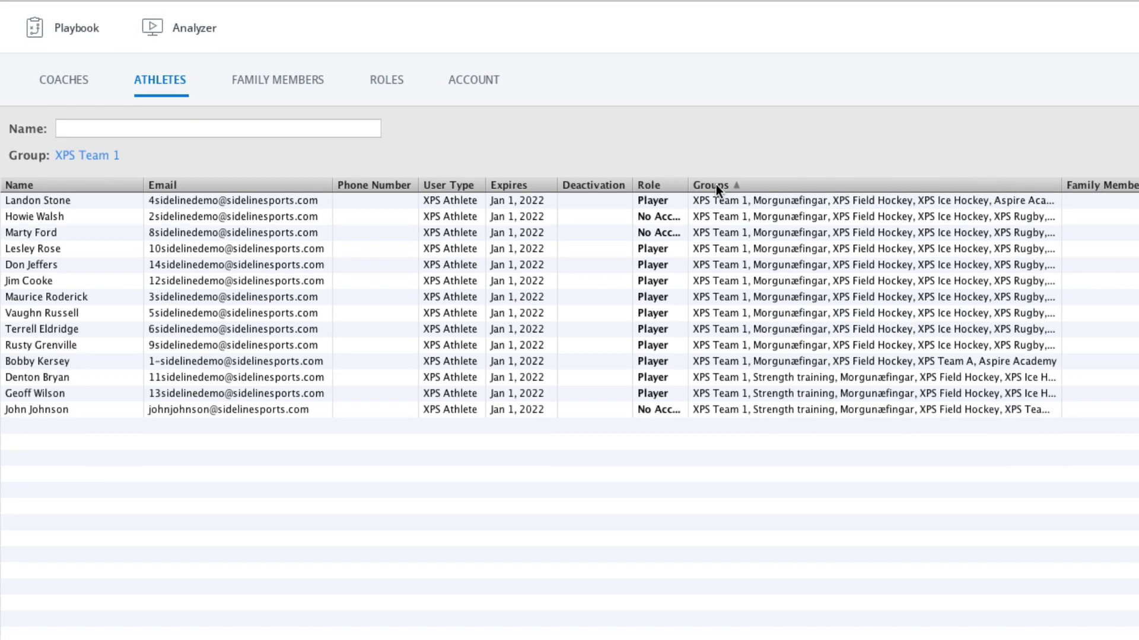
pyautogui.click(716, 186)
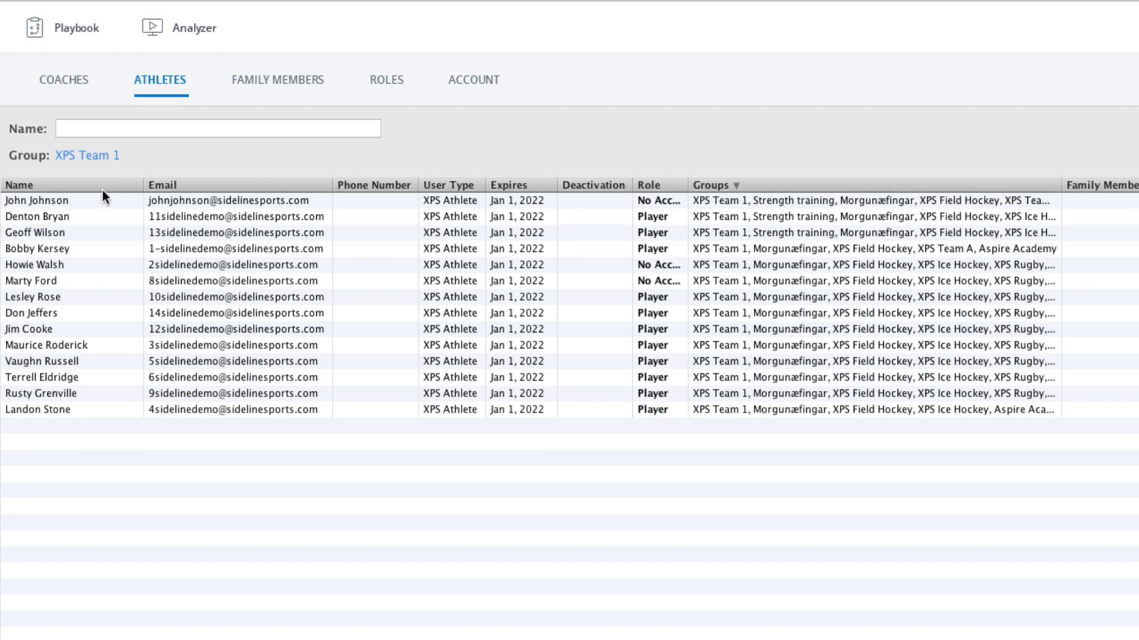
pyautogui.click(652, 185)
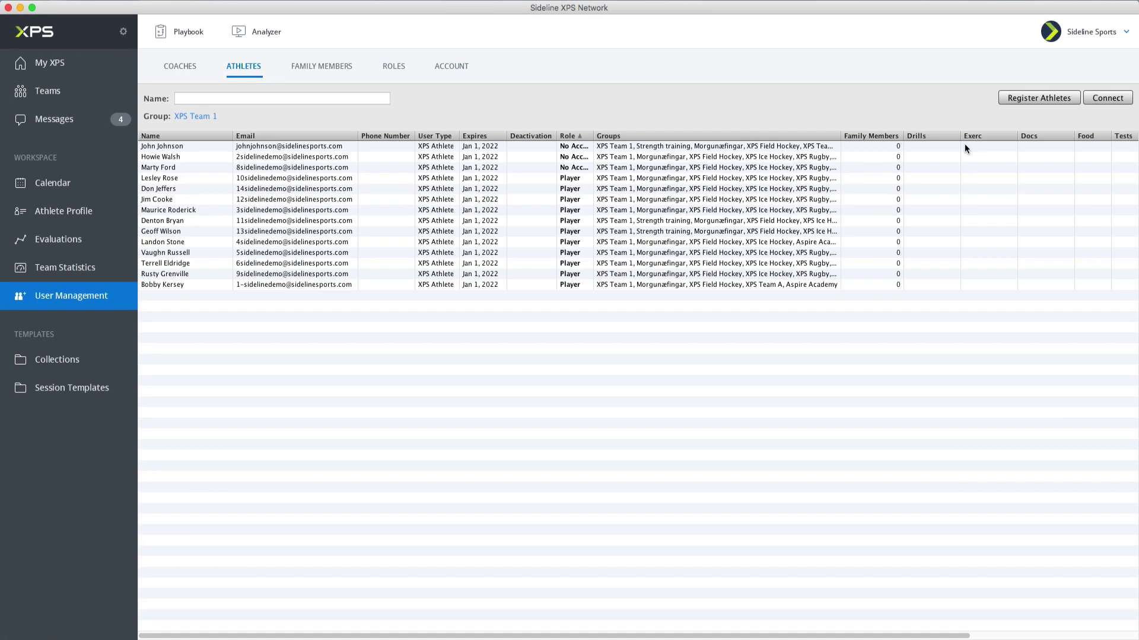
# Set the fourth and fifth athletes' role to No Access.
pyautogui.hscroll(5, 935, 145)
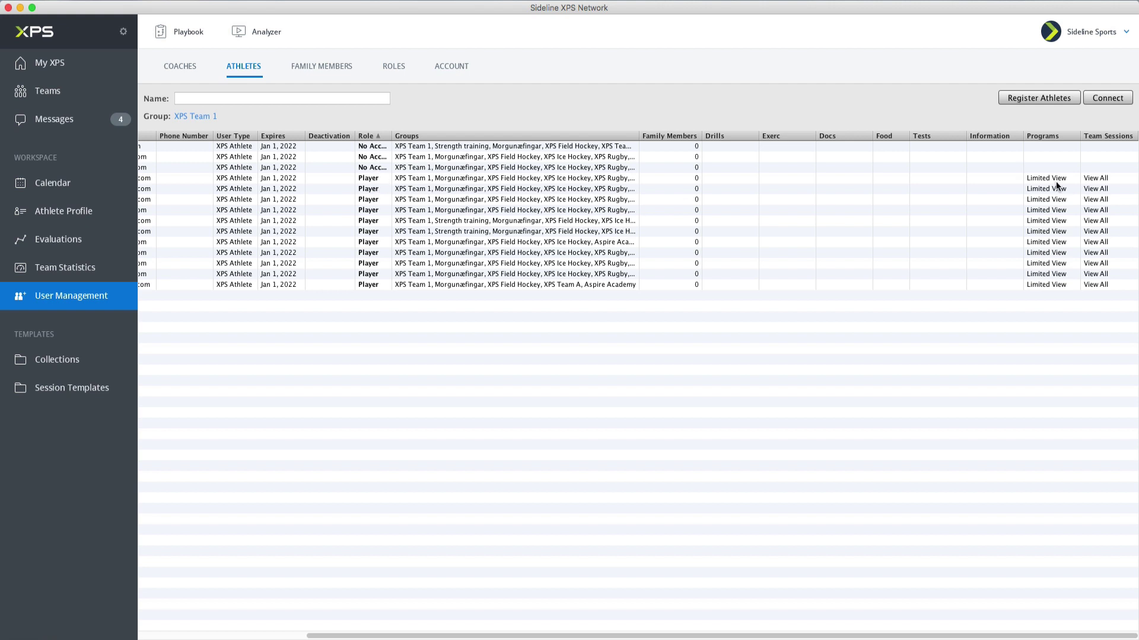
pyautogui.click(370, 178)
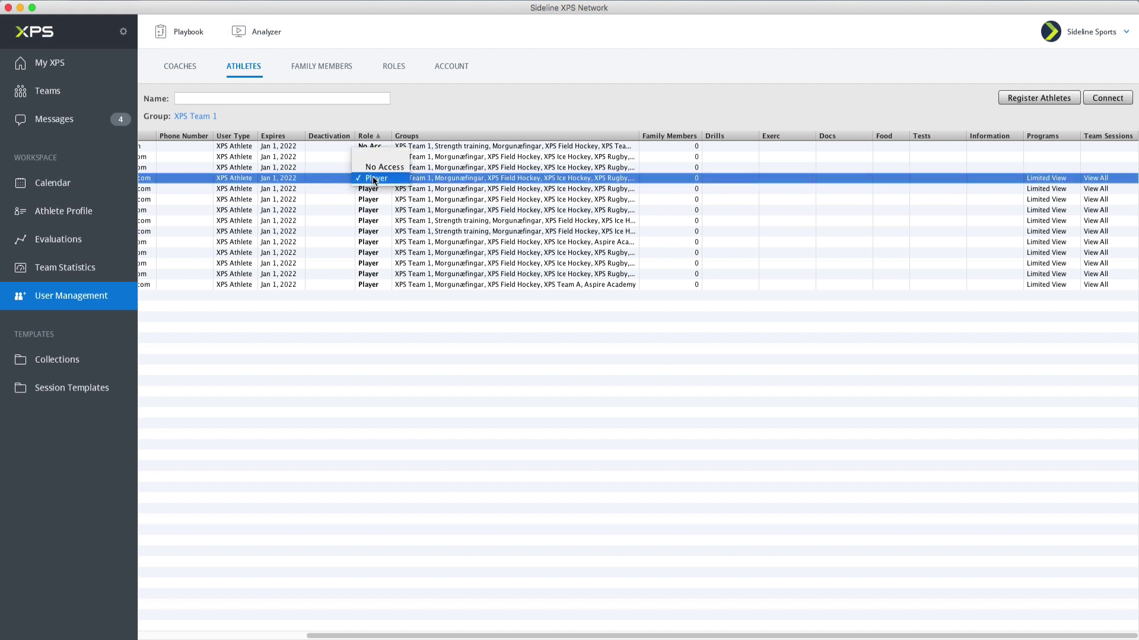
pyautogui.click(381, 169)
pyautogui.click(376, 190)
pyautogui.click(382, 179)
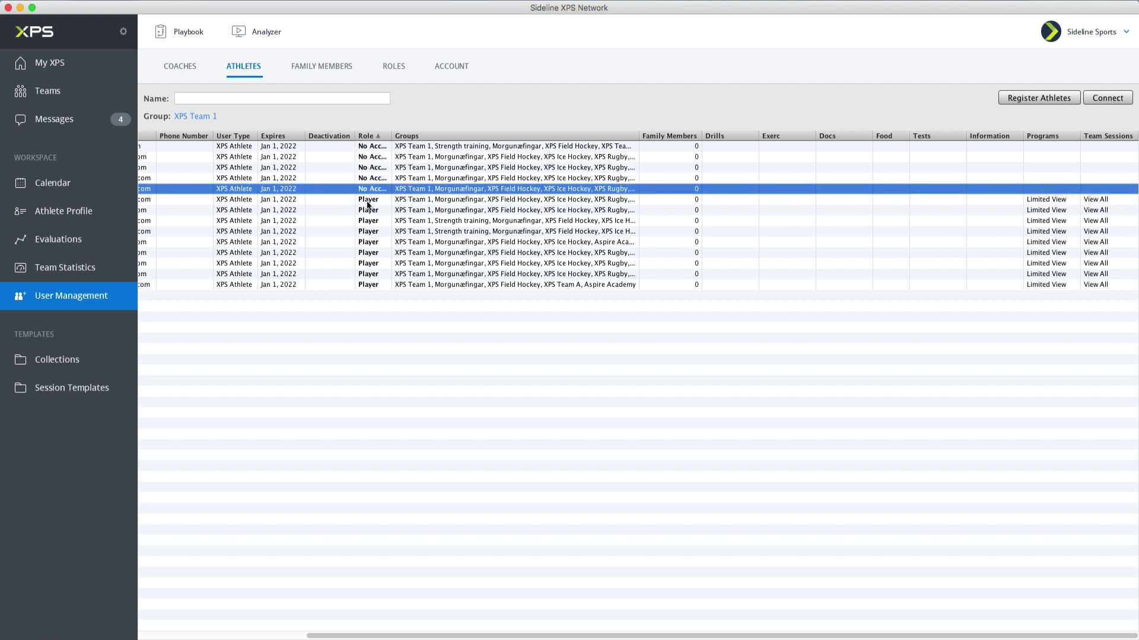
pyautogui.hscroll(-5, 195, 182)
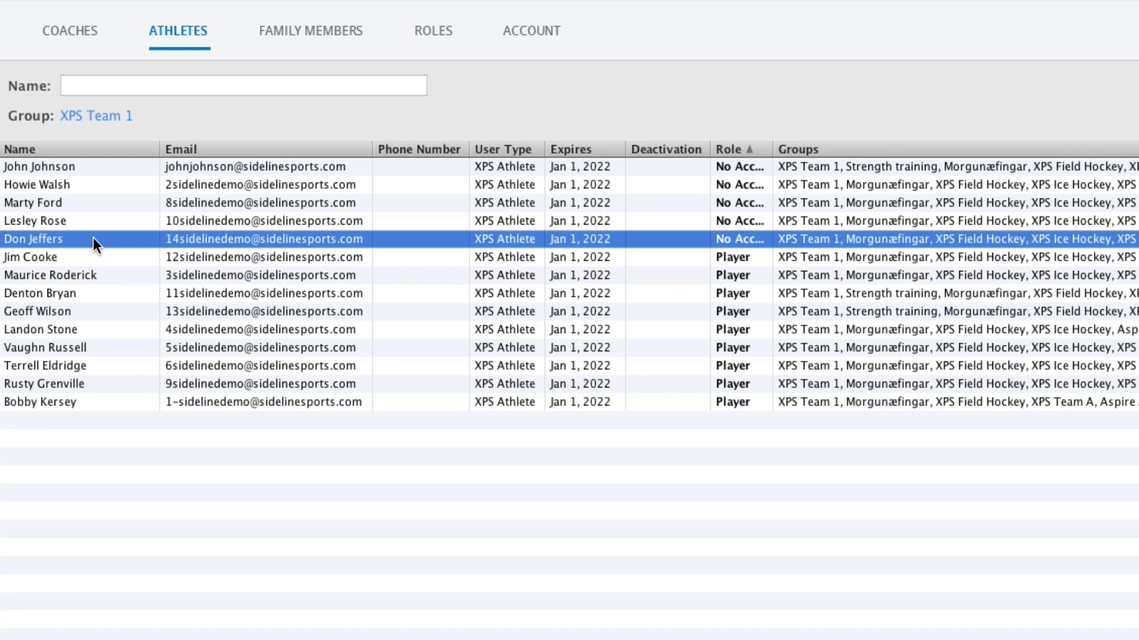
# Select the five No Access athlete rows in the list.
pyautogui.rightClick(91, 241)
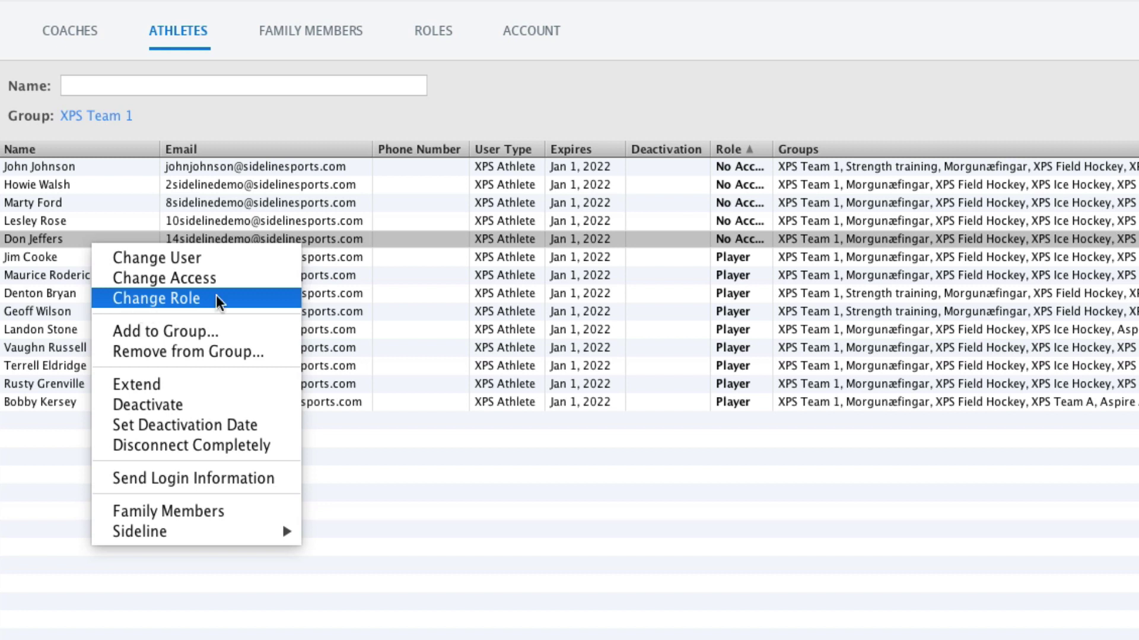
pyautogui.click(752, 169)
pyautogui.click(745, 167)
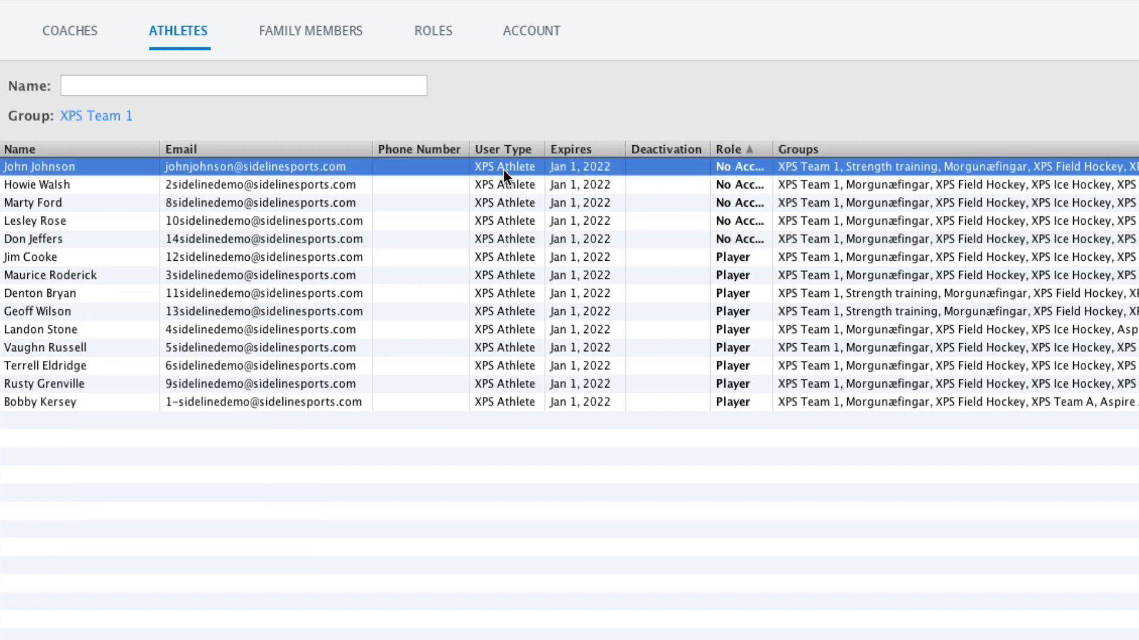
pyautogui.keyDown('shift'); pyautogui.click(520, 239); pyautogui.keyUp('shift')
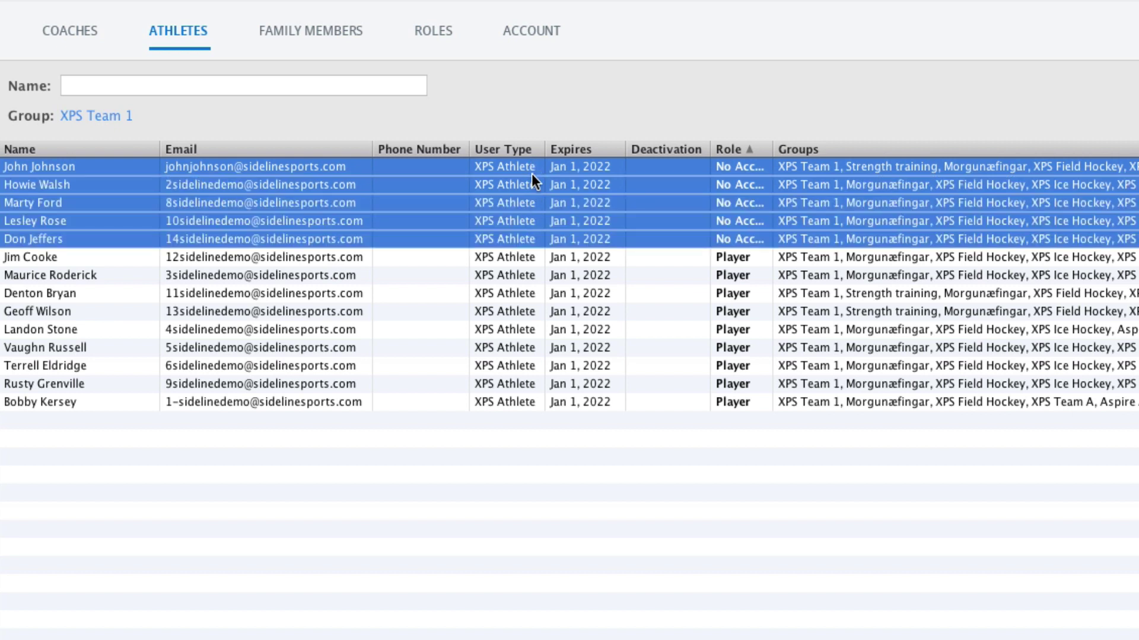
pyautogui.press('super+a')
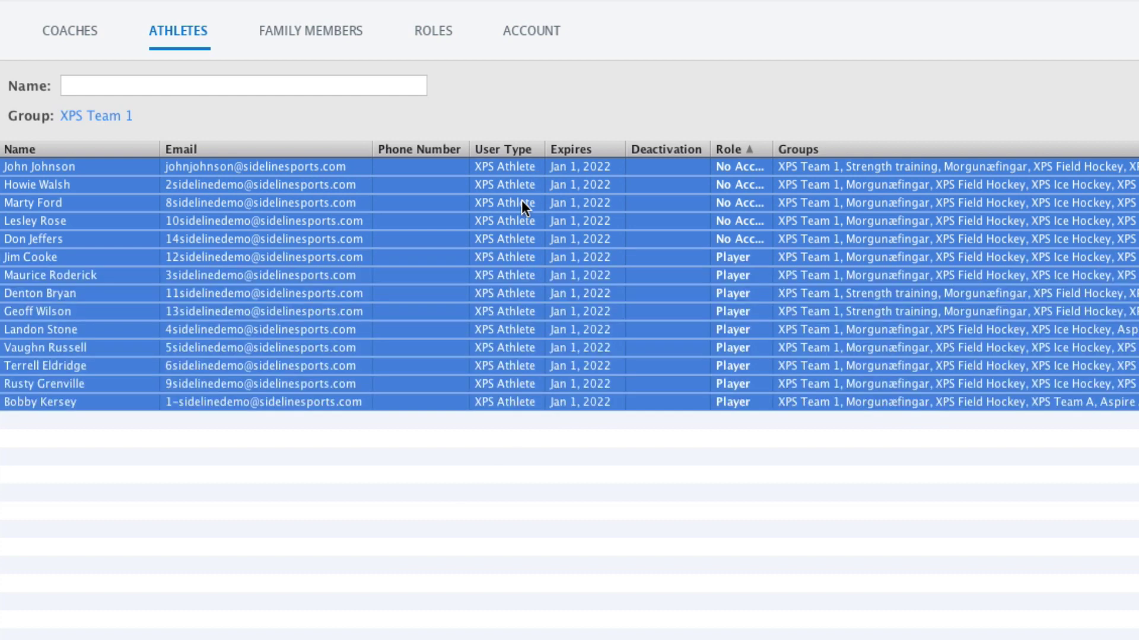
pyautogui.moveTo(514, 239); pyautogui.dragTo(512, 166)
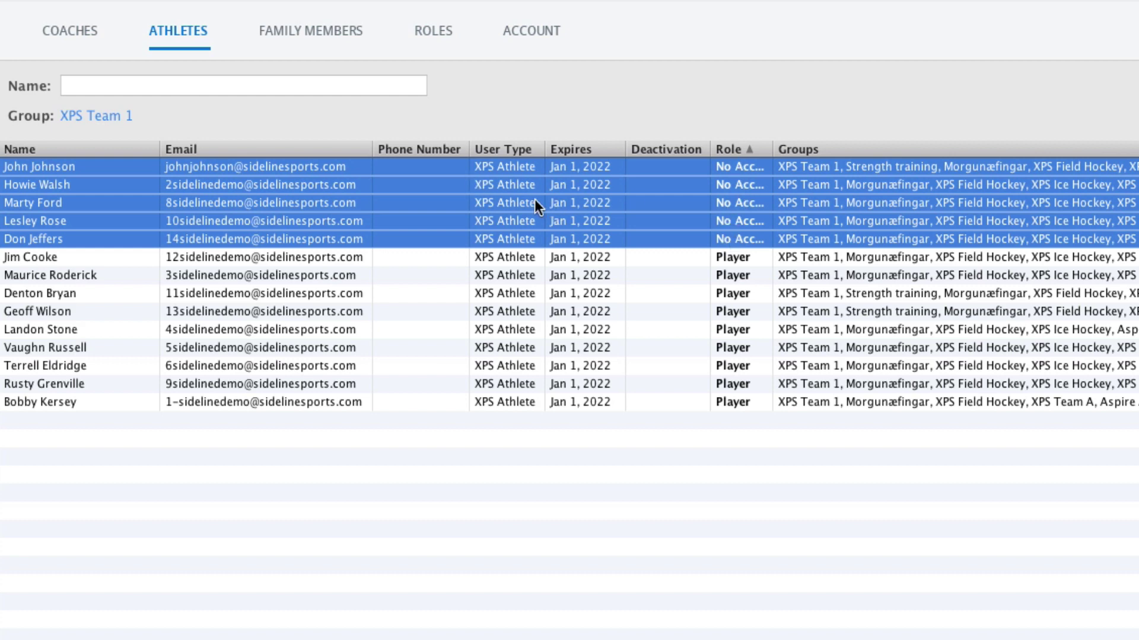
# Change the role of the five selected athletes to Player.
pyautogui.rightClick(516, 195)
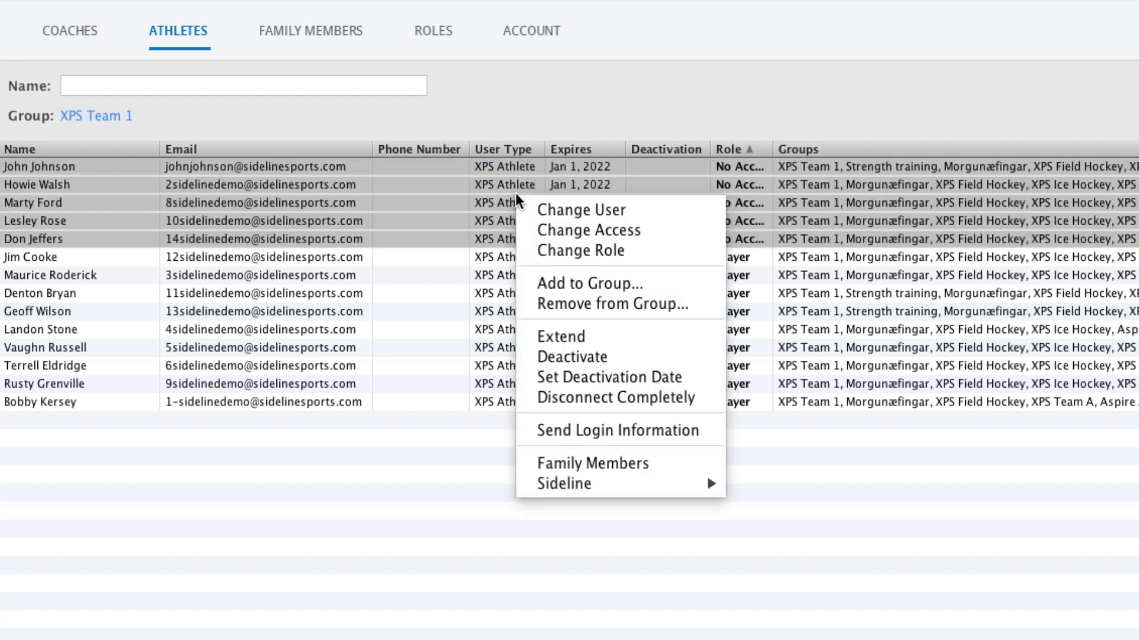
pyautogui.click(582, 250)
pyautogui.click(745, 470)
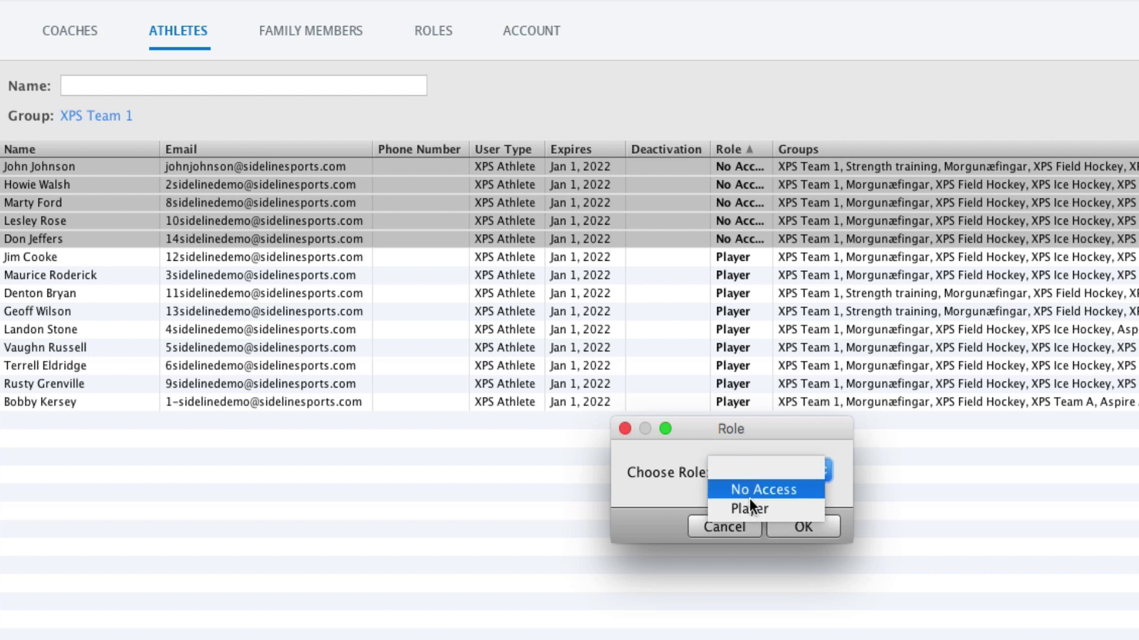
pyautogui.click(752, 509)
pyautogui.click(793, 528)
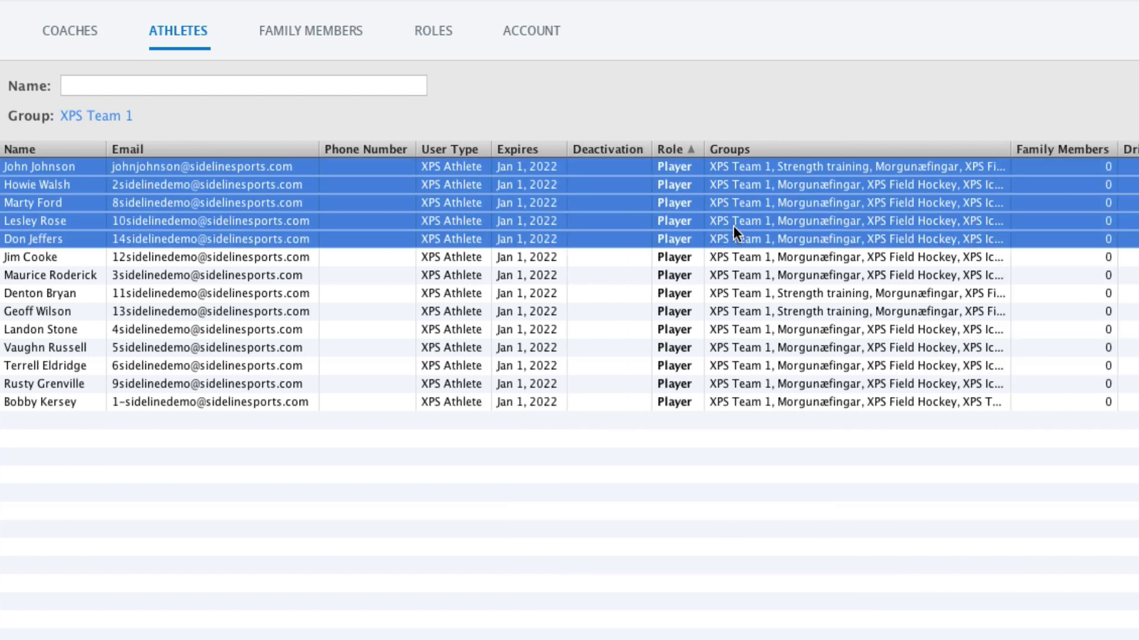
pyautogui.rightClick(454, 192)
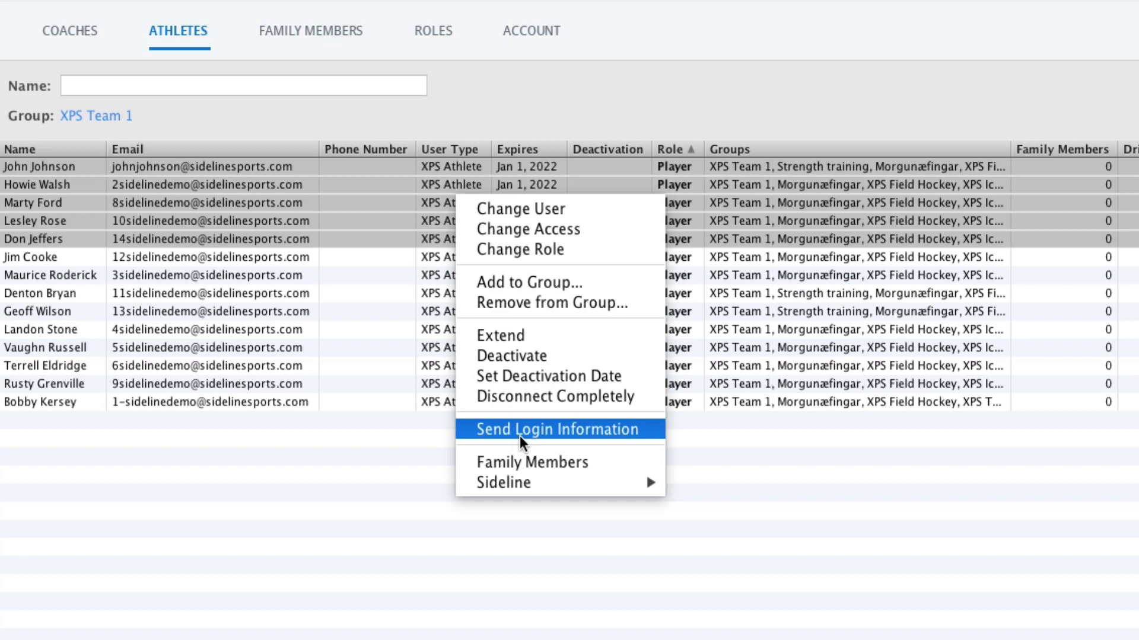
pyautogui.click(150, 311)
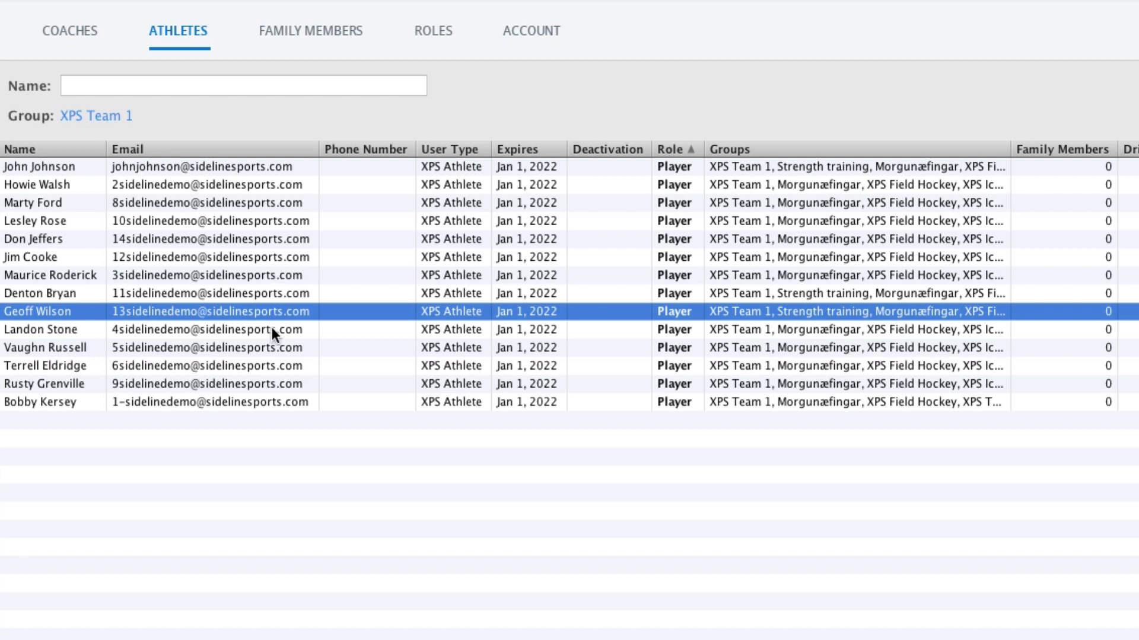
pyautogui.press('super+a')
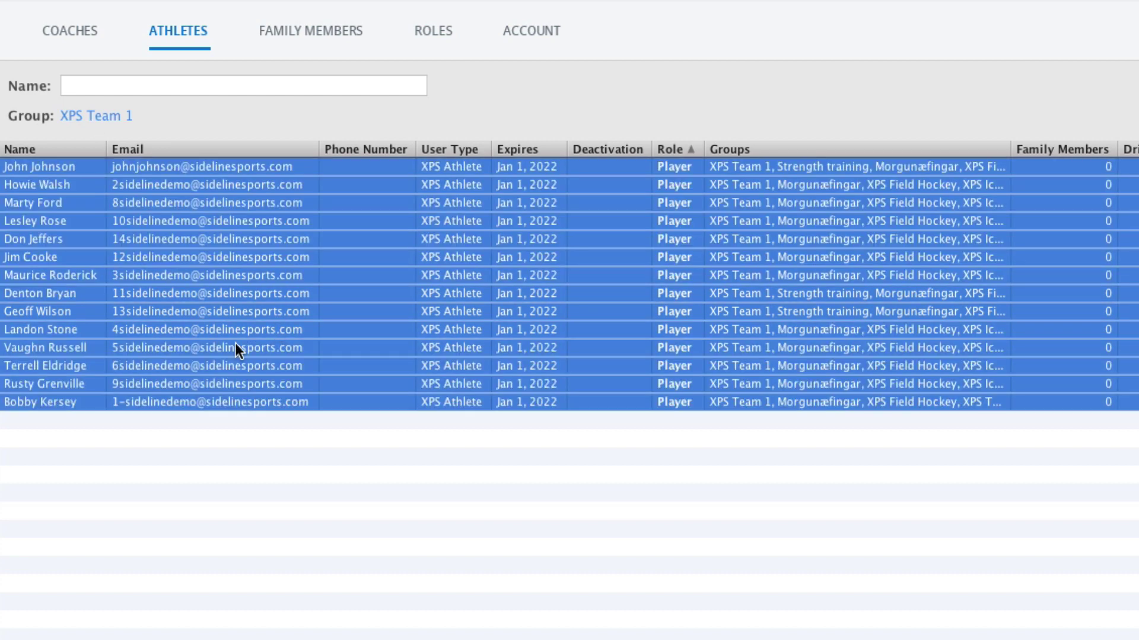
pyautogui.rightClick(260, 235)
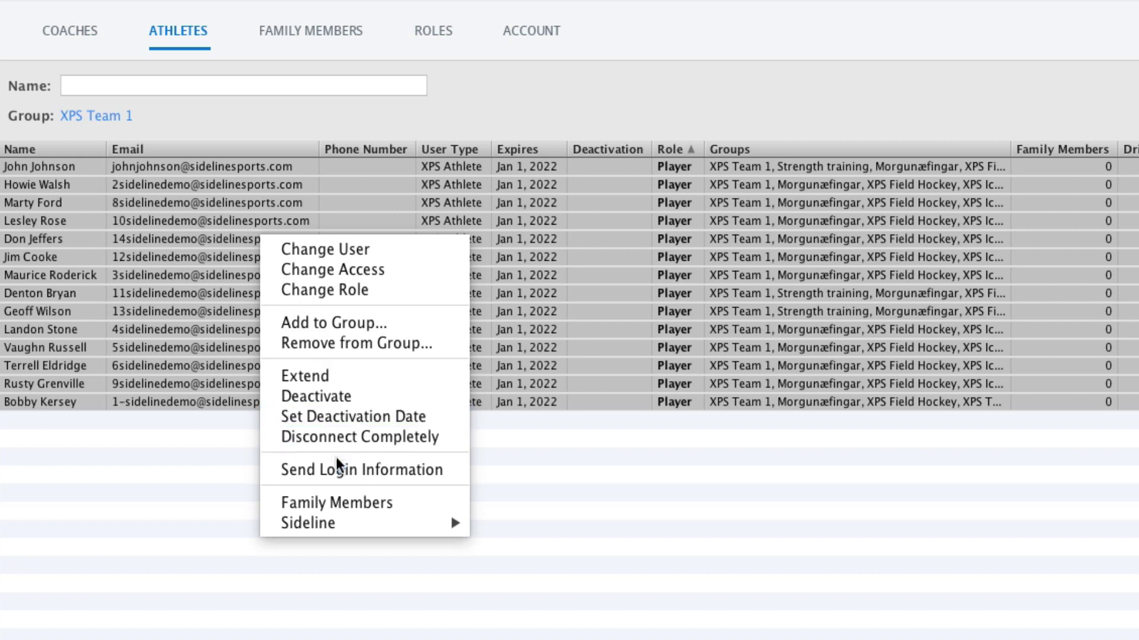
pyautogui.click(187, 269)
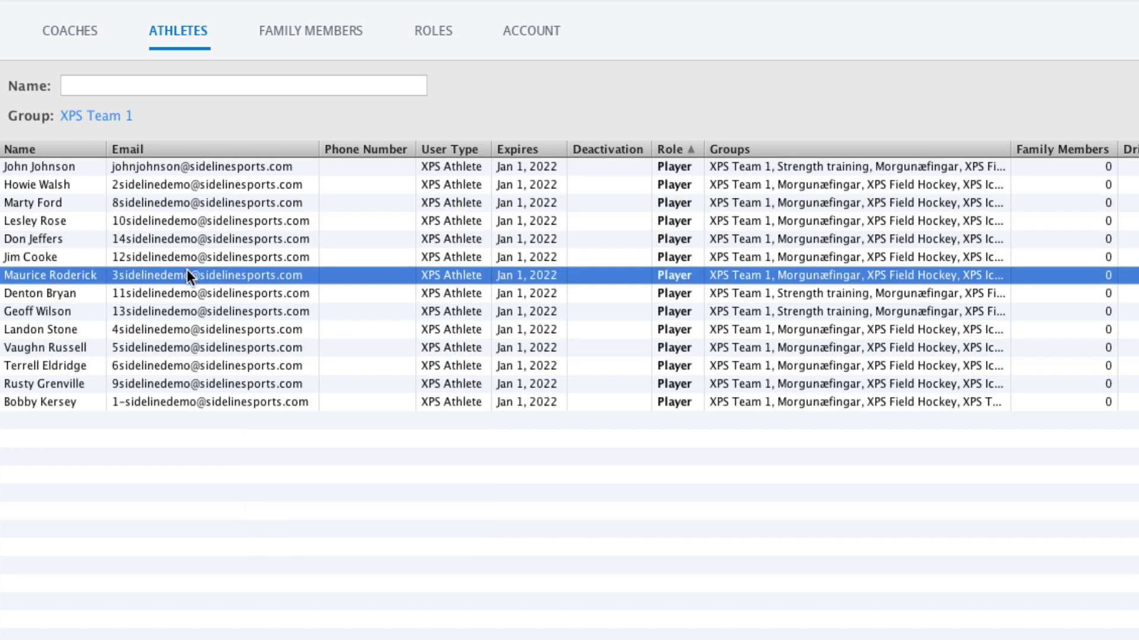
pyautogui.rightClick(226, 272)
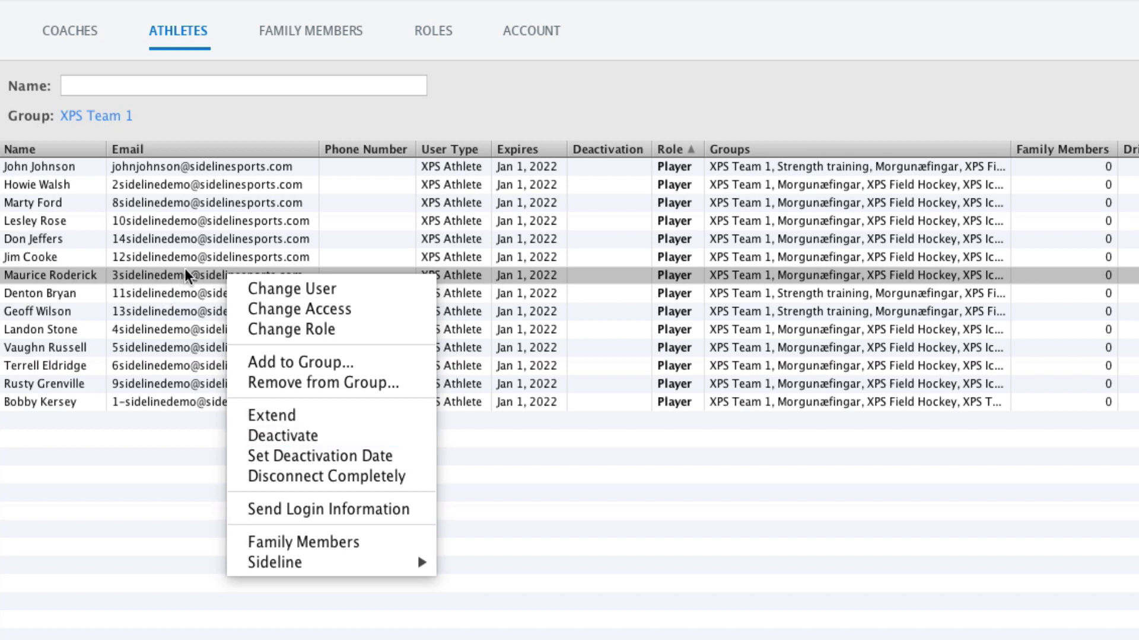
pyautogui.click(201, 347)
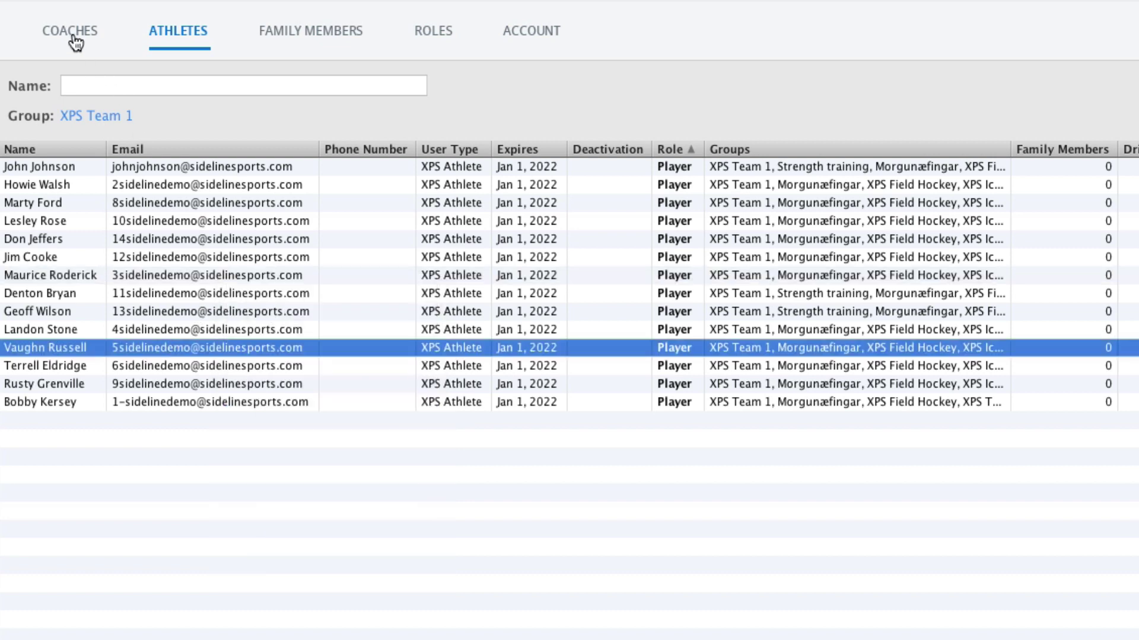
# Go to the Coaches list and start Register Coaches, bringing up Create New Users.
pyautogui.click(71, 32)
pyautogui.rightClick(228, 201)
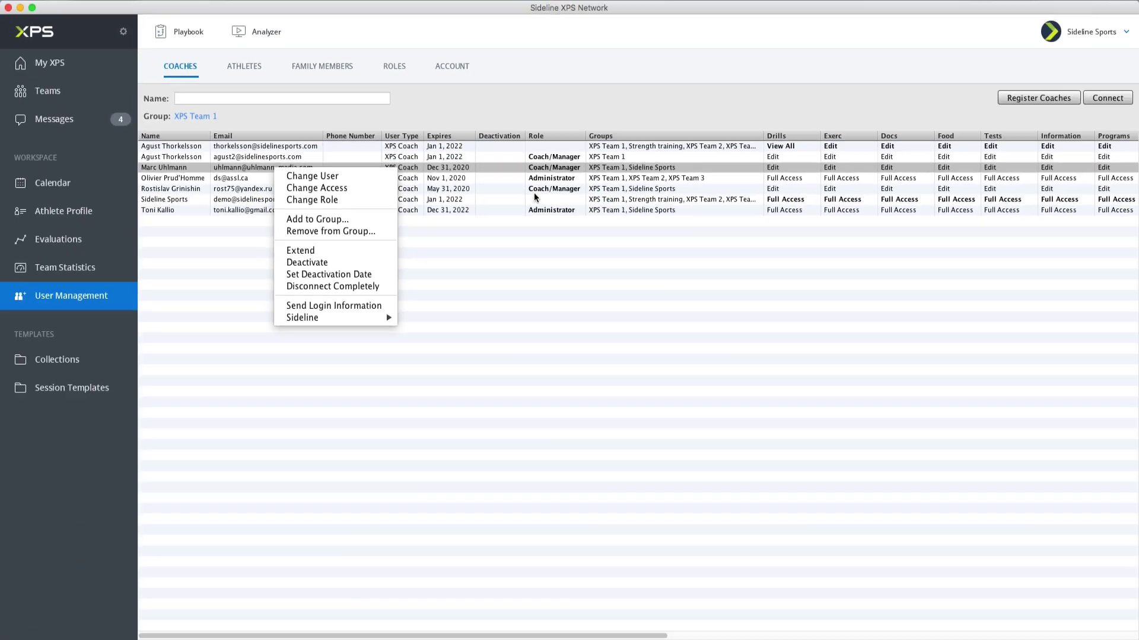
pyautogui.click(932, 96)
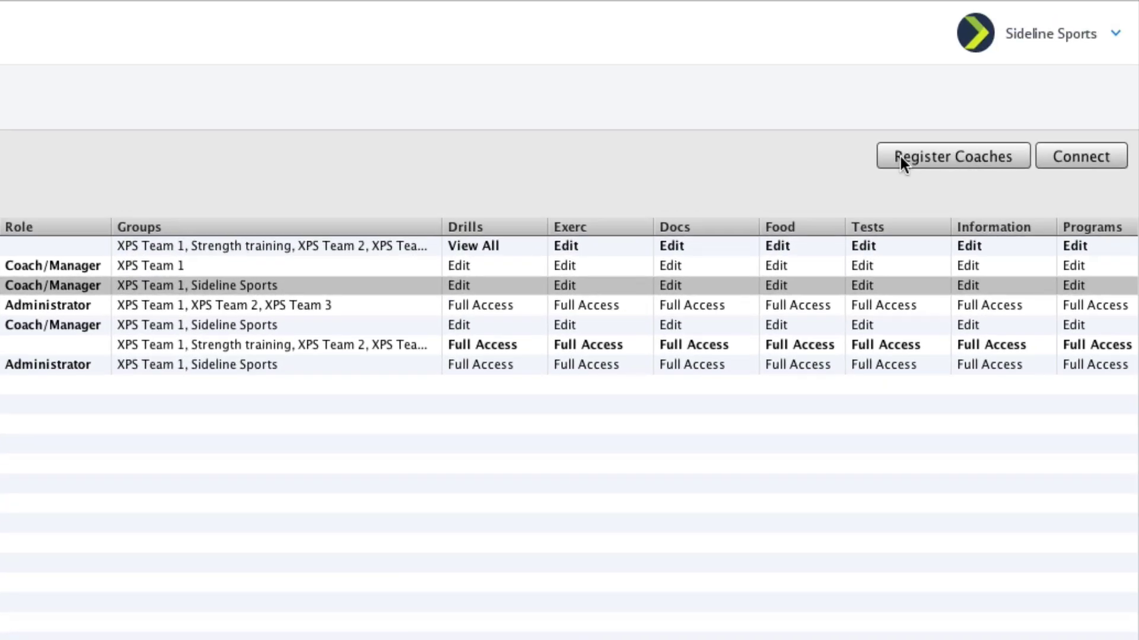
pyautogui.click(944, 155)
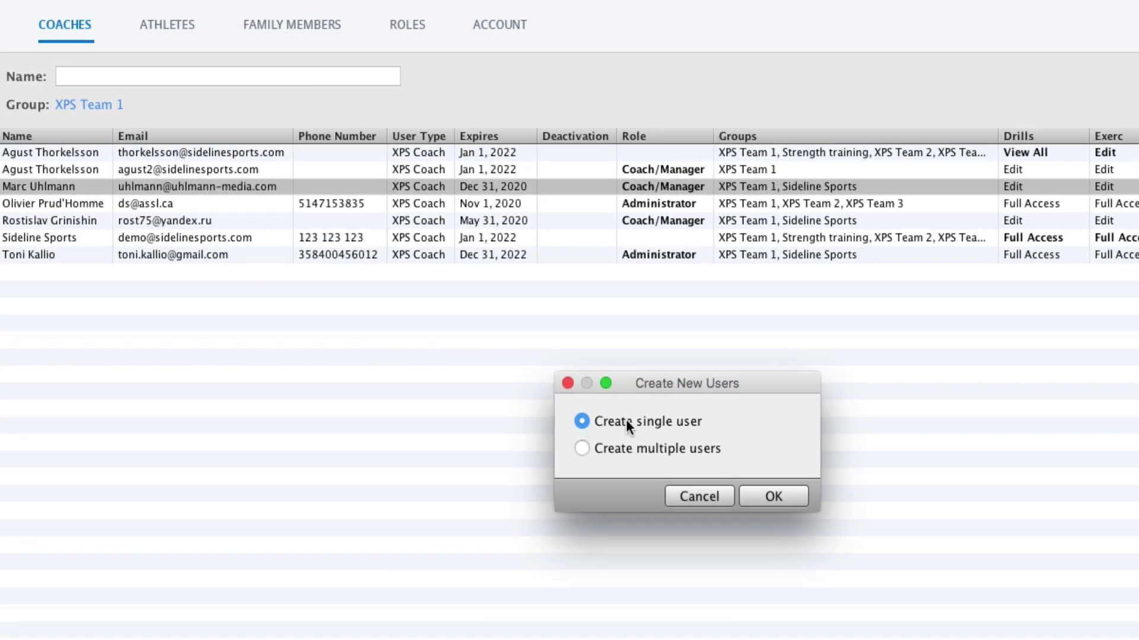
# Create a single coach with full name and e-mail, trimming the login name to the username.
pyautogui.click(771, 496)
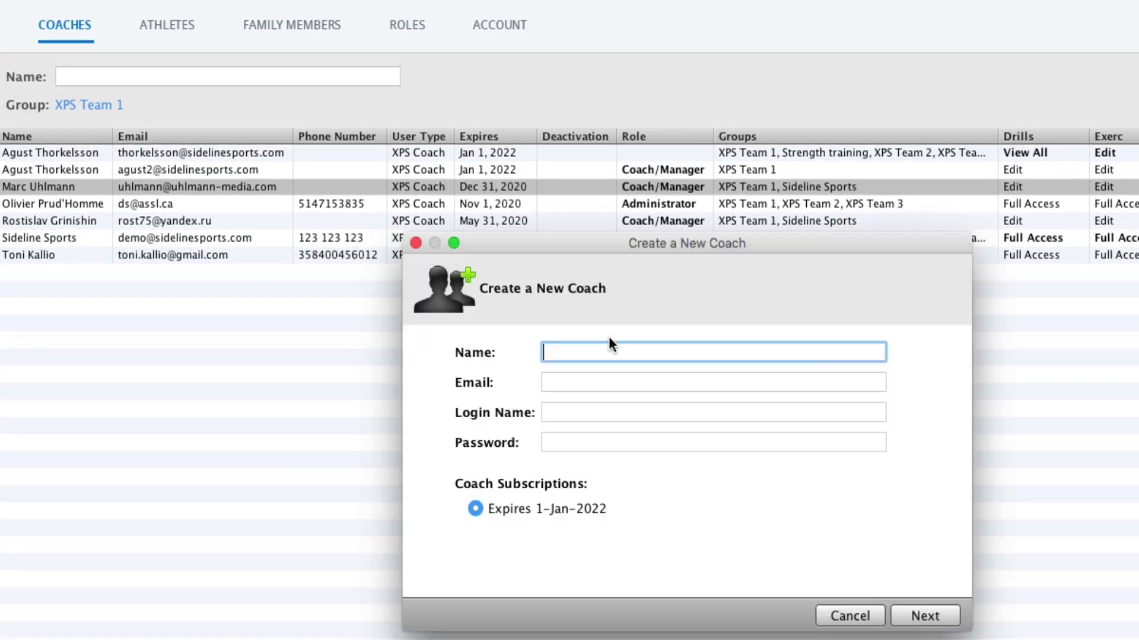
pyautogui.press('Tab')
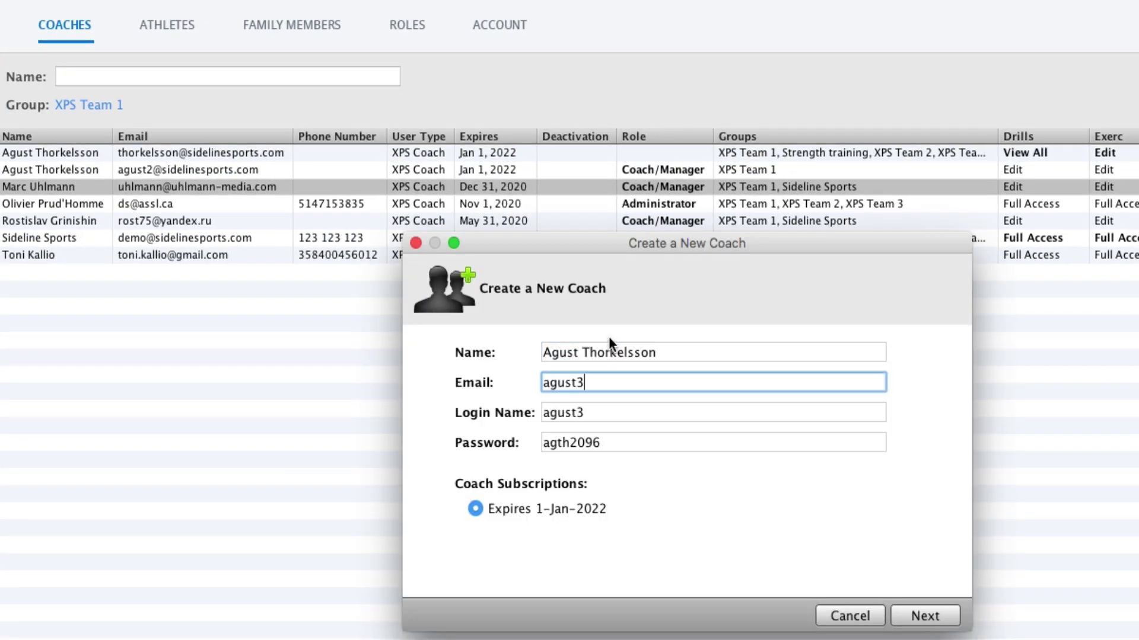
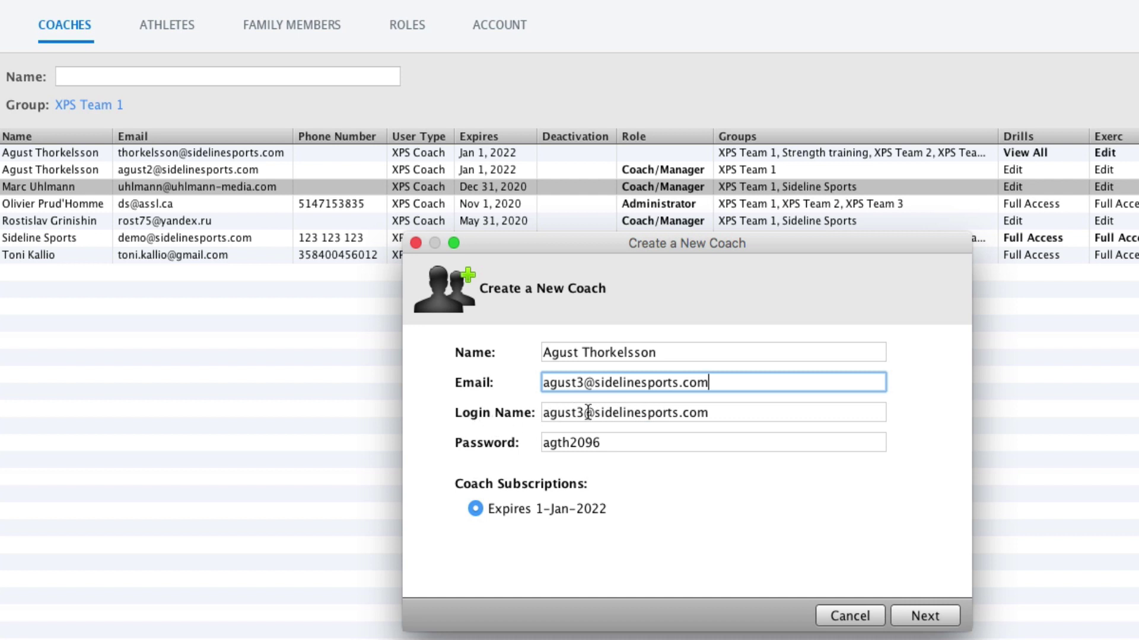
pyautogui.moveTo(586, 413); pyautogui.dragTo(788, 414)
pyautogui.press('BackSpace')
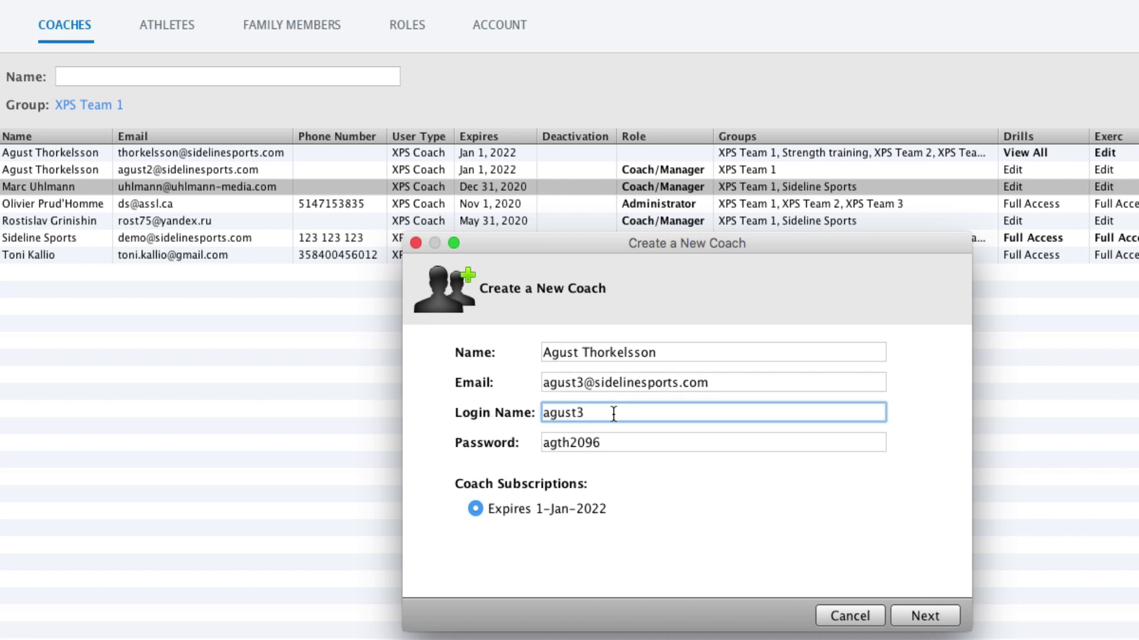
pyautogui.press('Tab')
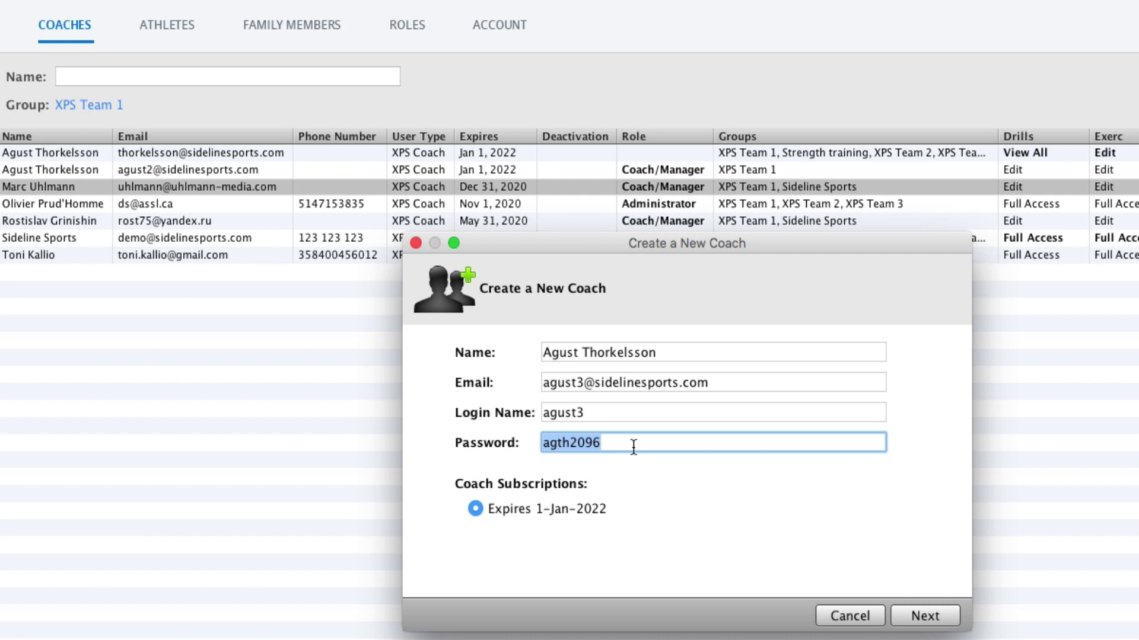
pyautogui.click(926, 619)
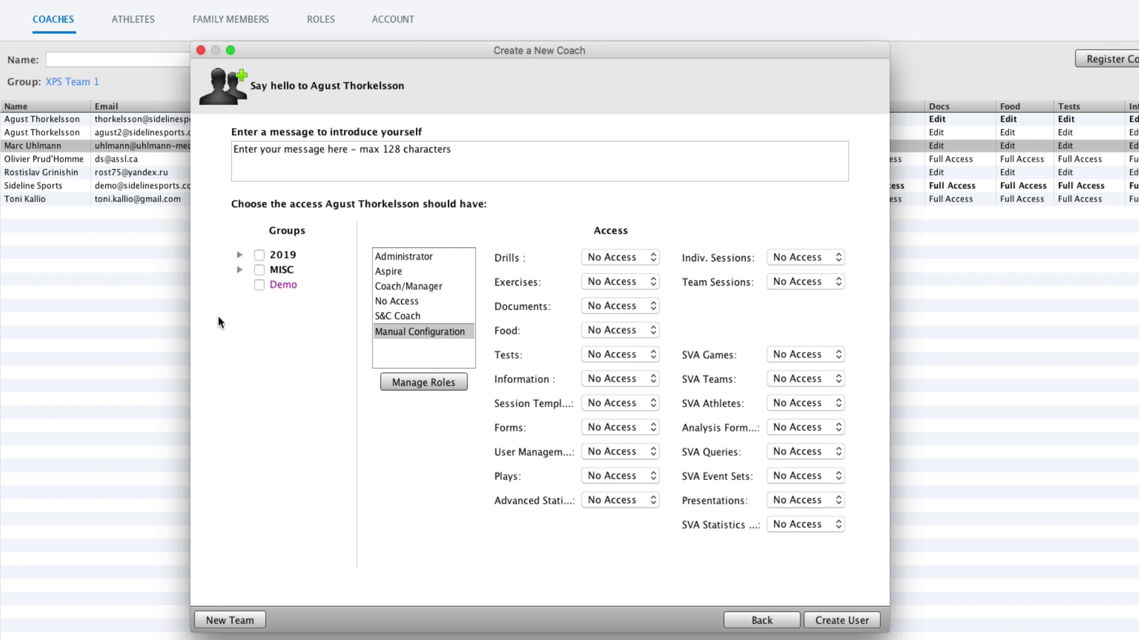
# Expand the 2019 and MISC groups and give the coach the Coach/Manager role in XPS Team 1.
pyautogui.click(240, 256)
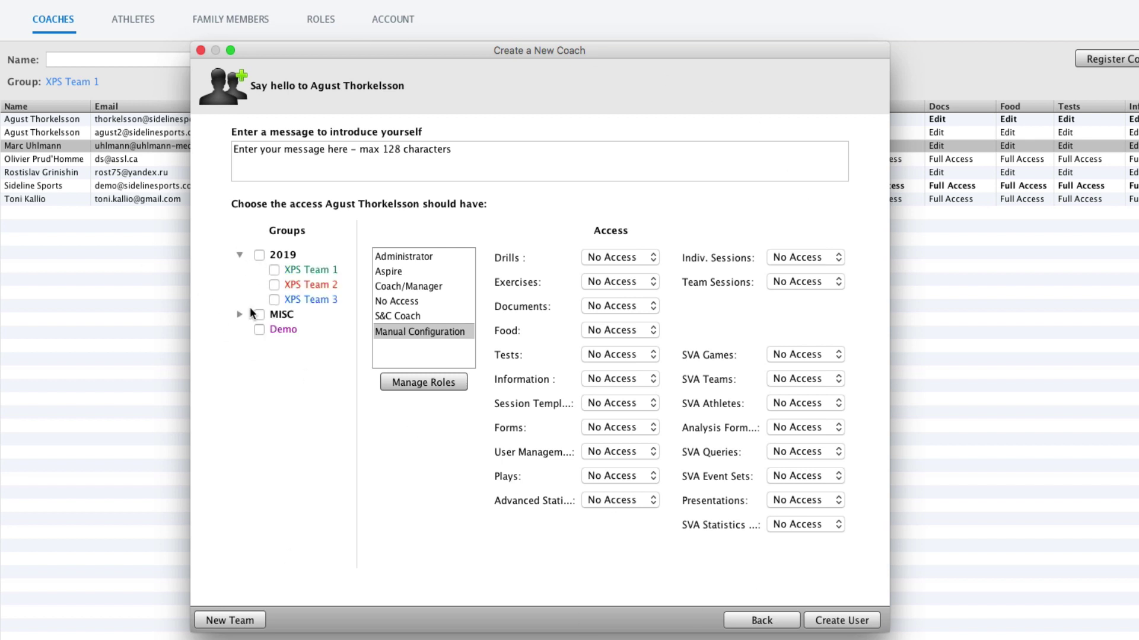
pyautogui.click(240, 314)
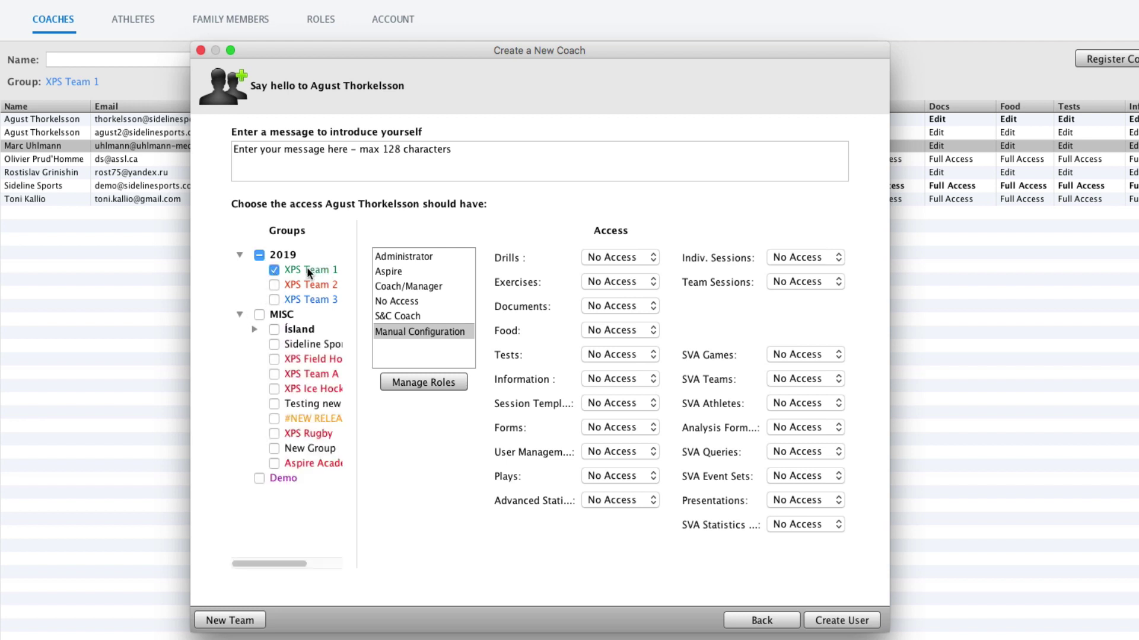
pyautogui.click(409, 286)
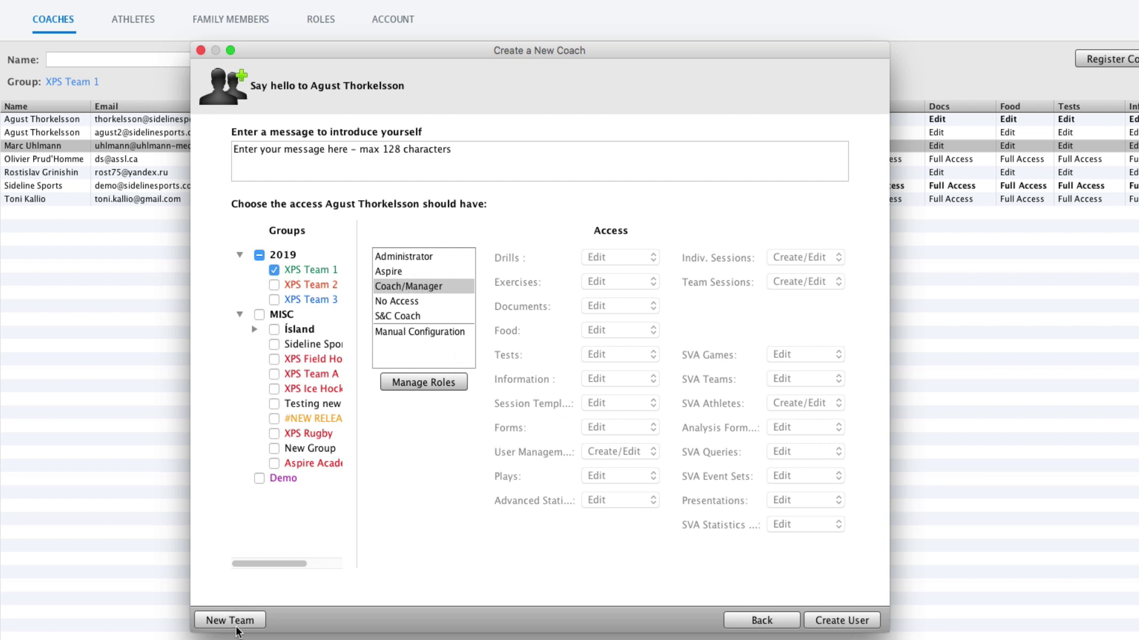
# Add new team Demo2 with group chat, self-attendance, attended-by-default and purple colour, then create the coach.
pyautogui.click(255, 620)
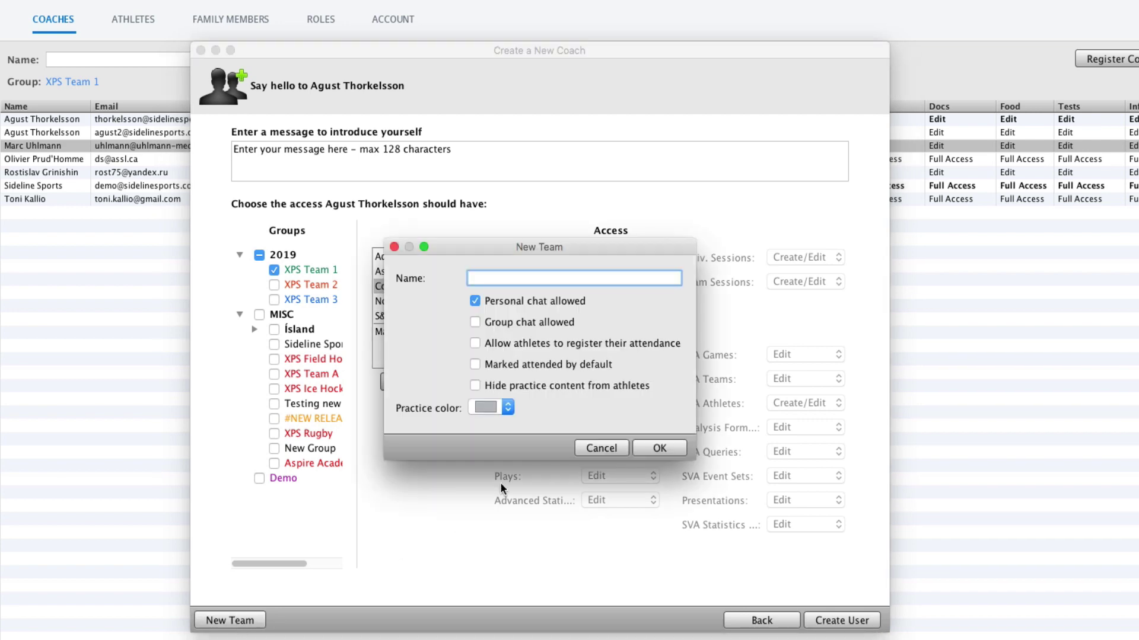
pyautogui.write('Demo2')
pyautogui.click(475, 322)
pyautogui.click(475, 343)
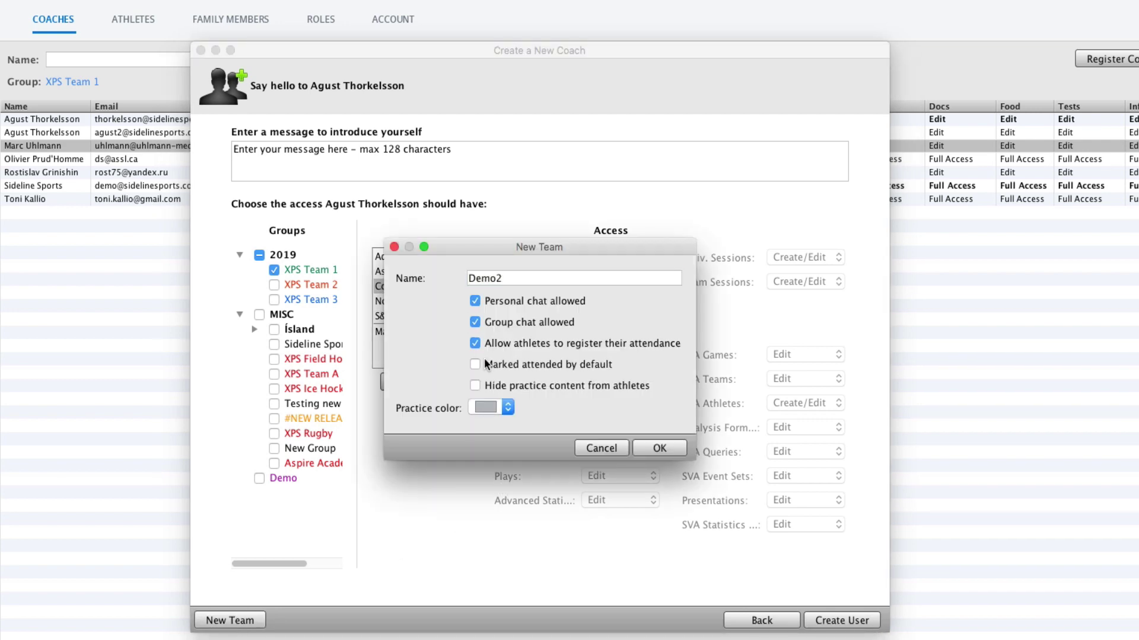
pyautogui.click(475, 364)
pyautogui.click(508, 407)
pyautogui.click(475, 431)
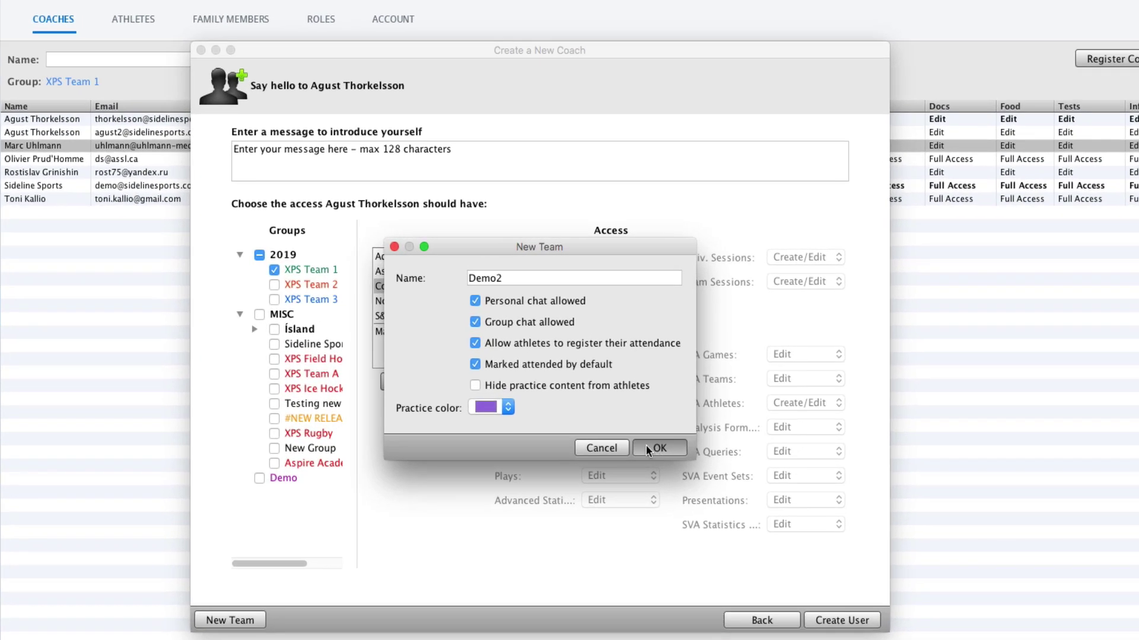
pyautogui.click(665, 409)
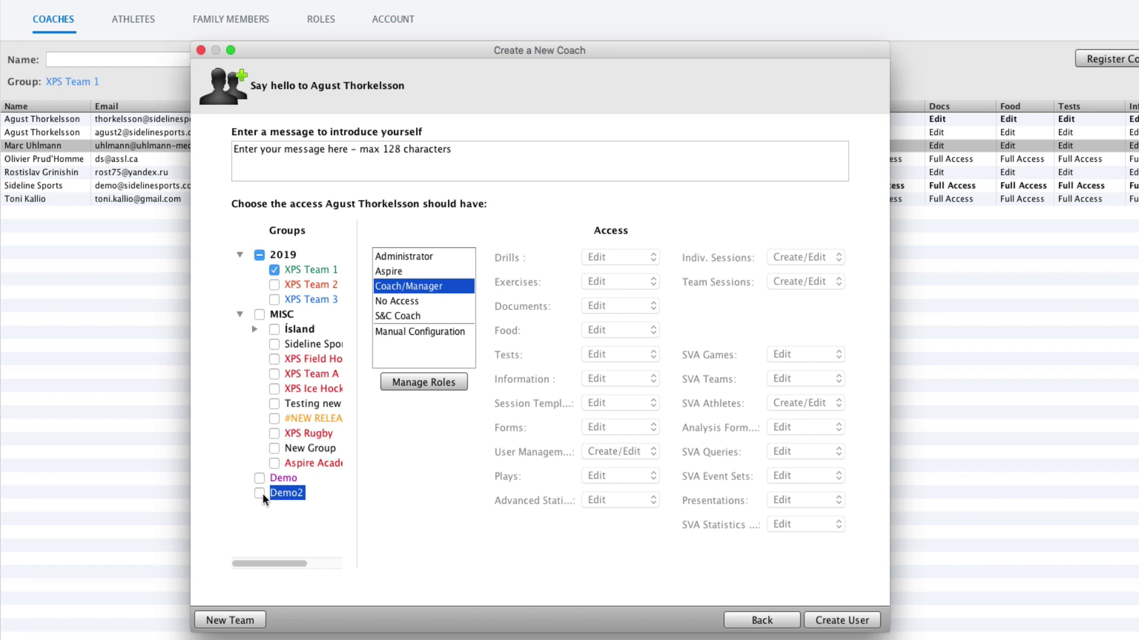
pyautogui.click(843, 621)
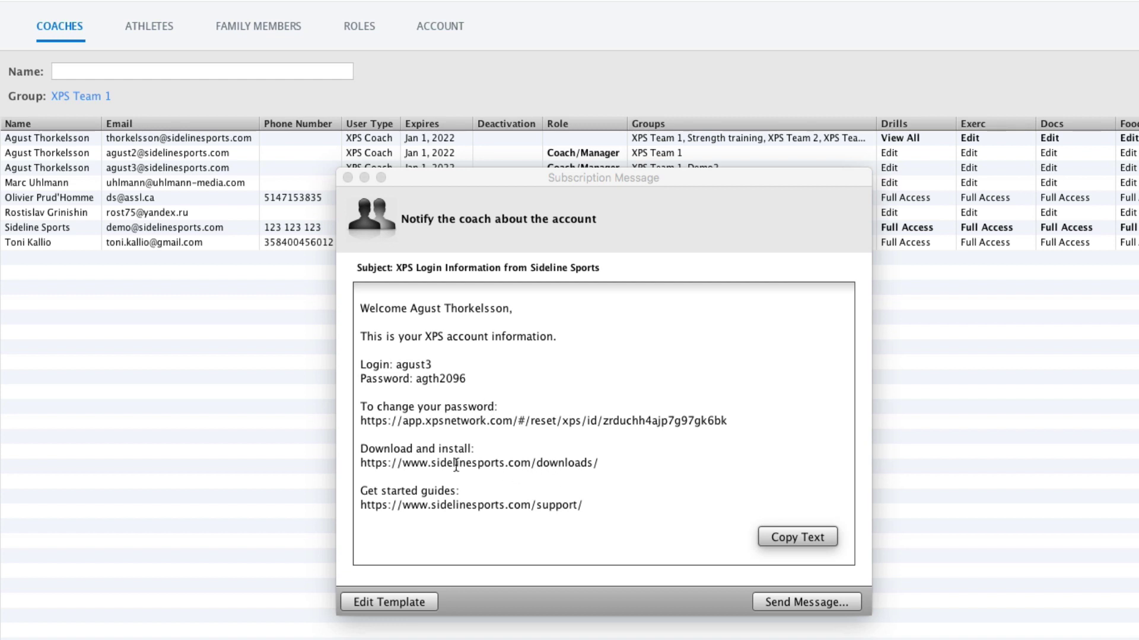
pyautogui.doubleClick(479, 464)
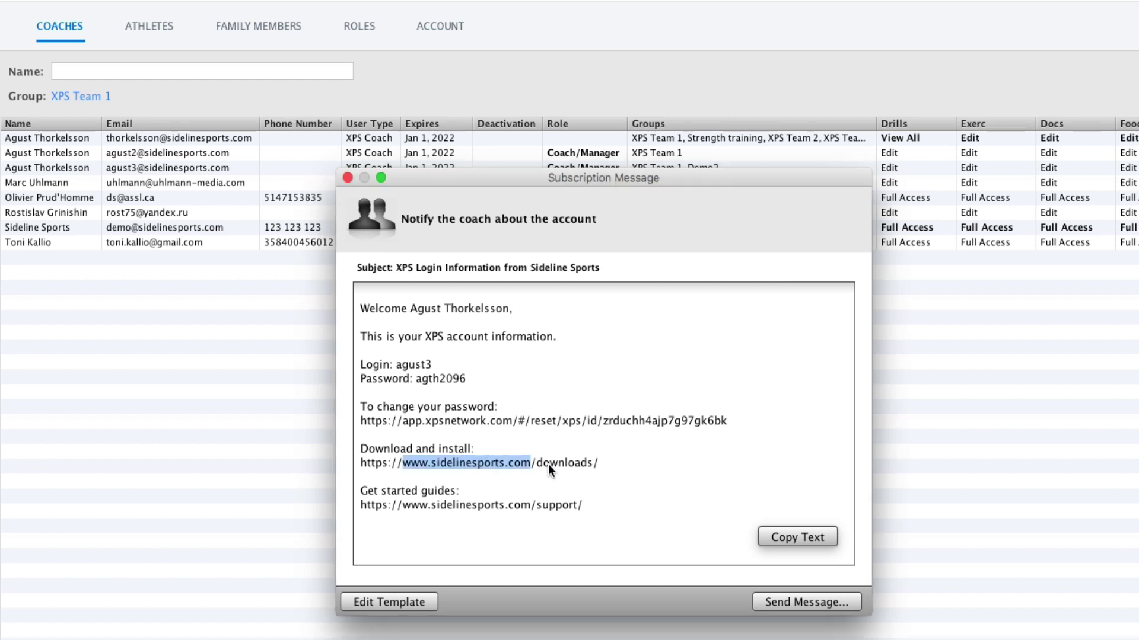
pyautogui.click(503, 482)
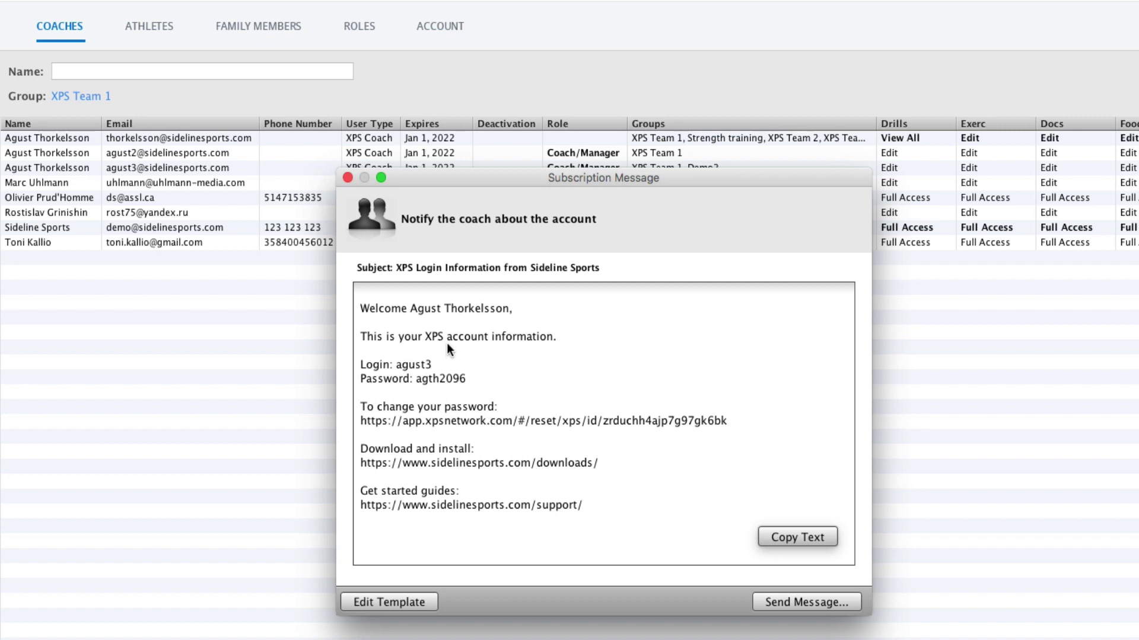
pyautogui.click(394, 602)
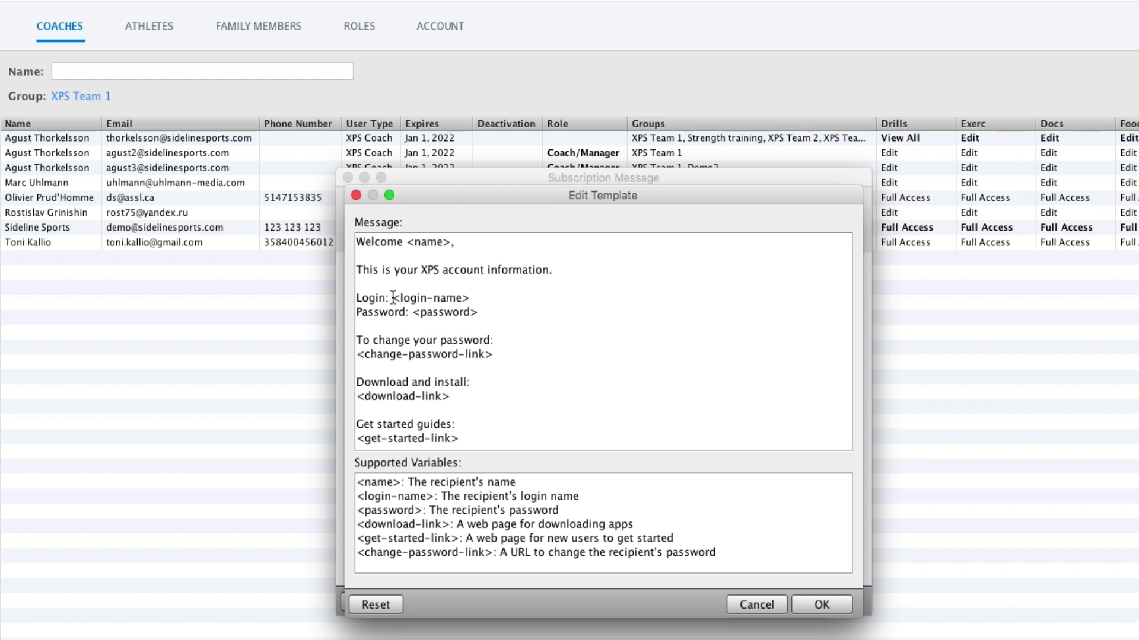
pyautogui.moveTo(392, 298); pyautogui.dragTo(471, 299)
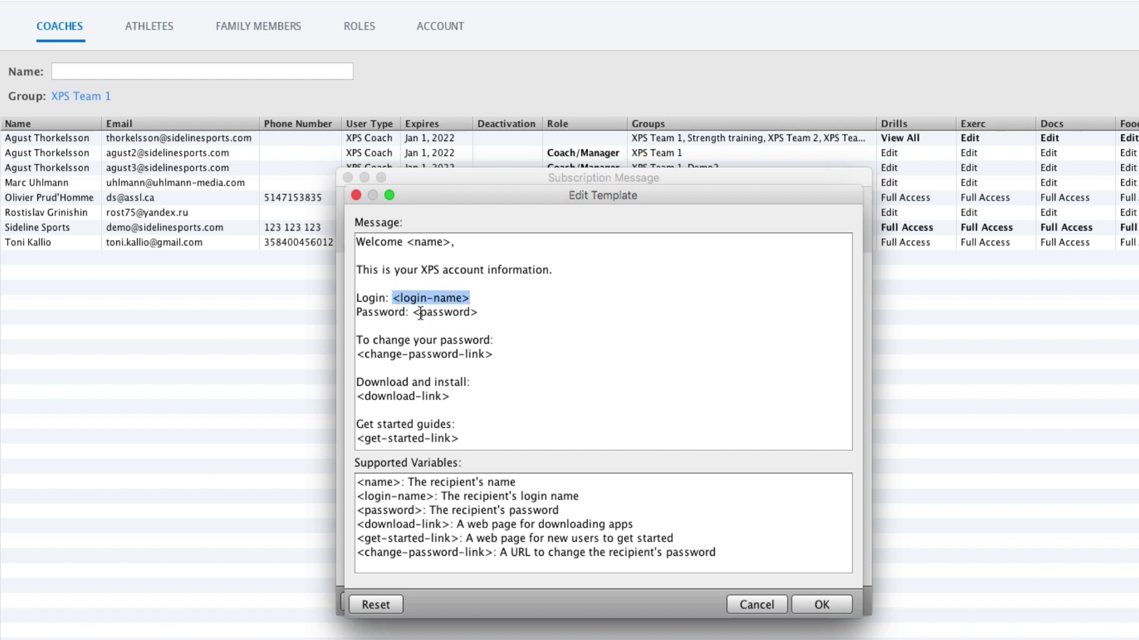
pyautogui.tripleClick(396, 352)
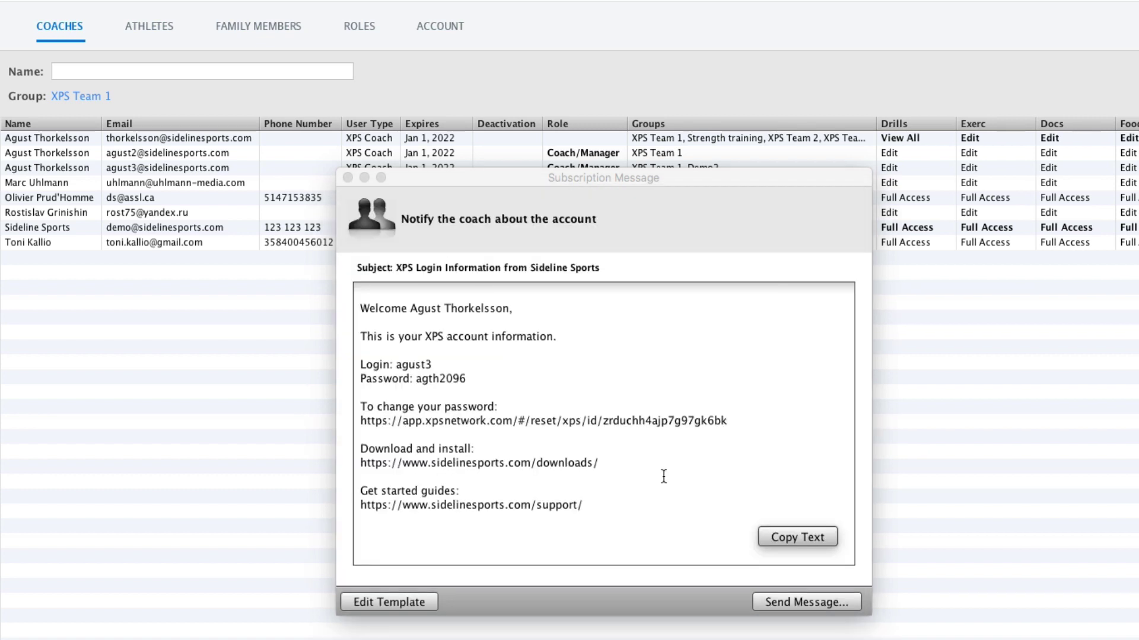
# Copy the coach's login message text, then close the message without sending it.
pyautogui.click(807, 537)
pyautogui.click(816, 603)
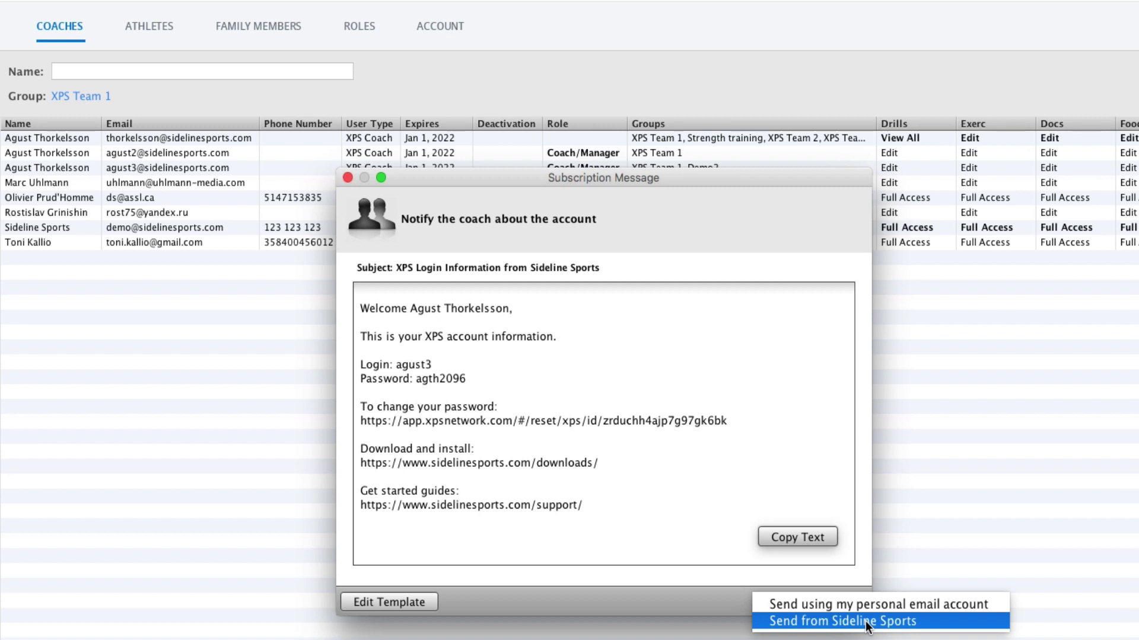
pyautogui.click(867, 622)
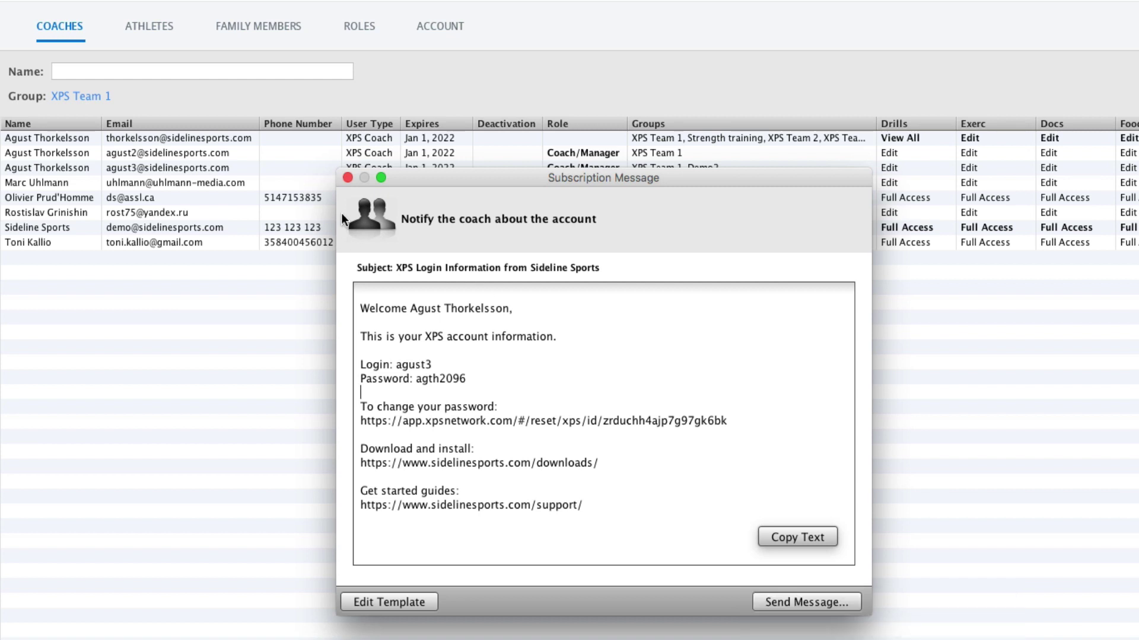
pyautogui.click(347, 177)
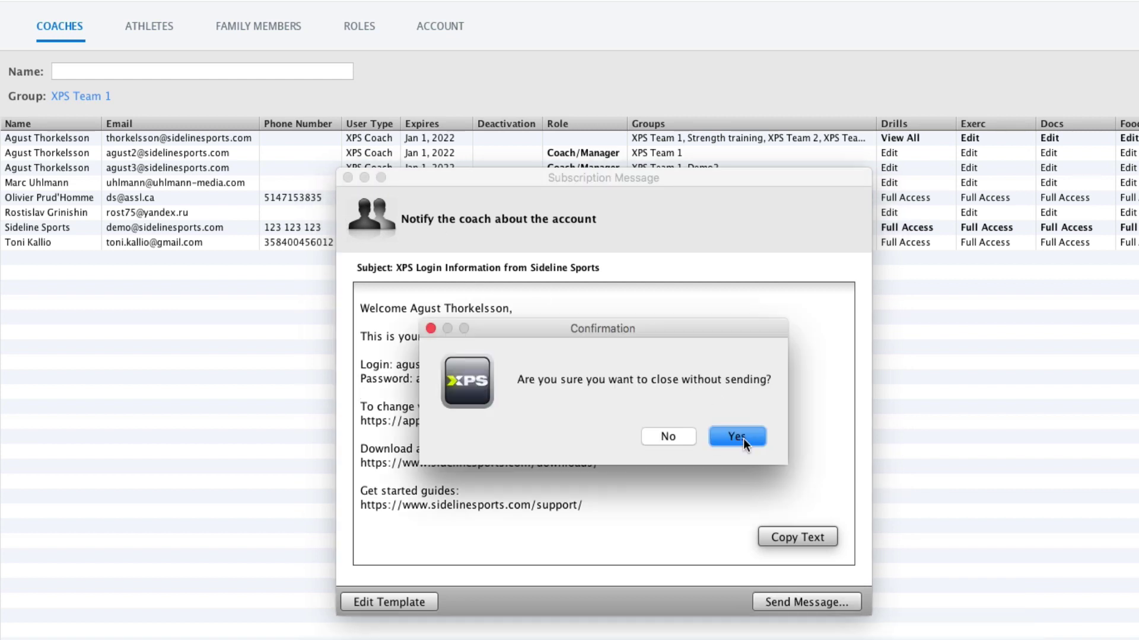
pyautogui.click(736, 437)
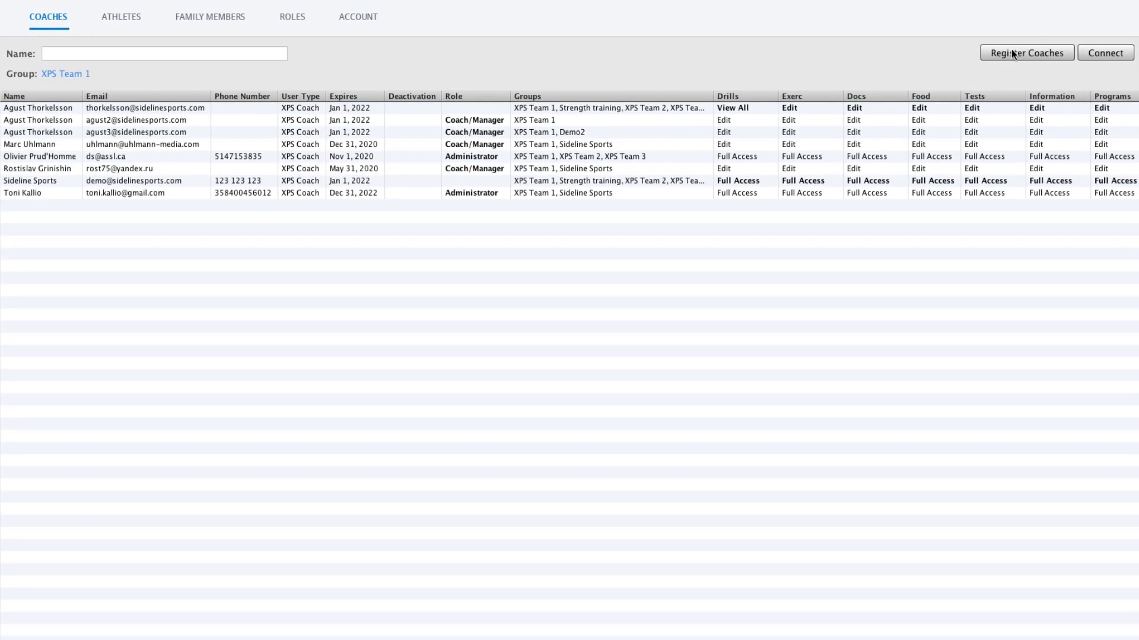
# Register multiple new athletes from the Athletes tab, accepting Player access in Demo2.
pyautogui.click(119, 23)
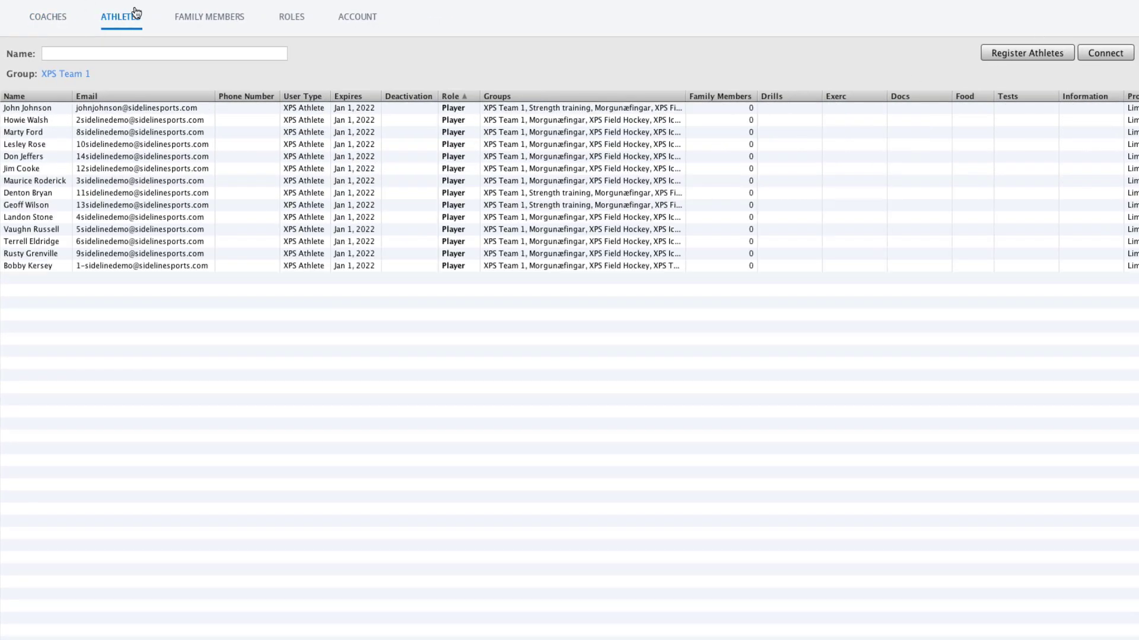
pyautogui.click(1023, 51)
pyautogui.click(413, 319)
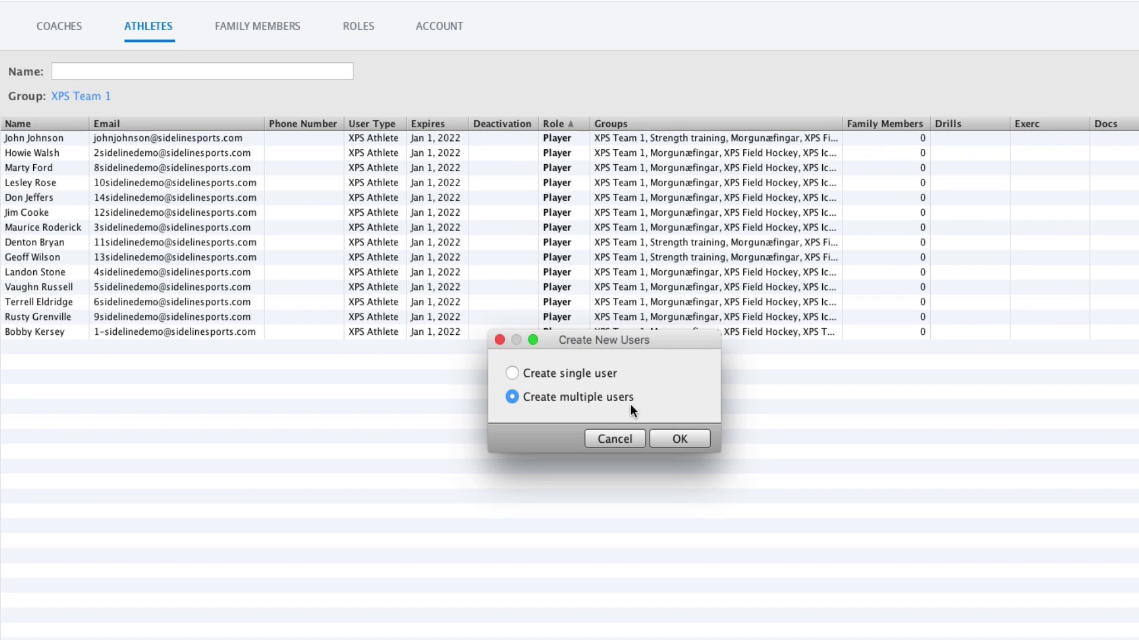
pyautogui.click(682, 438)
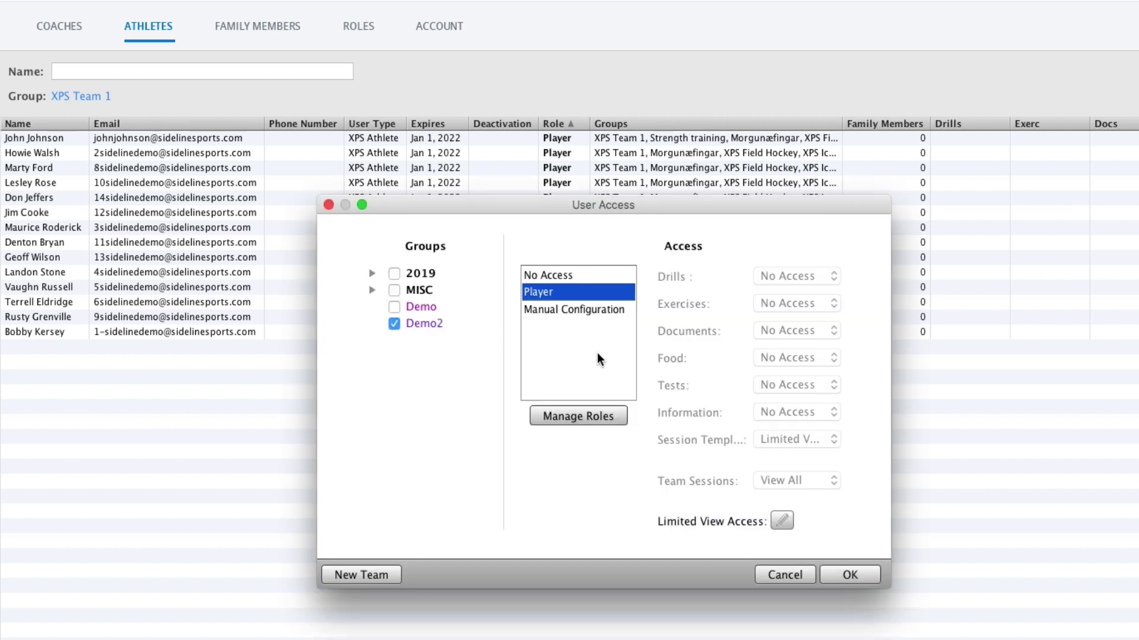
pyautogui.press('Return')
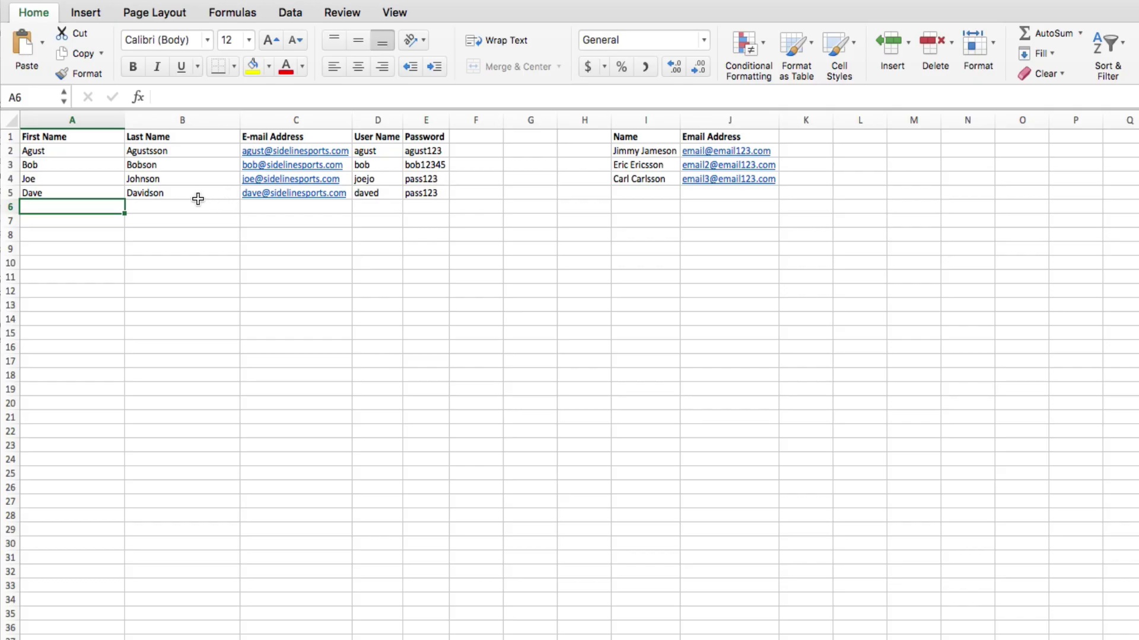
# Copy the athlete data in Excel's A1:E5 and switch back to Sideline XPS Network.
pyautogui.hscroll(-2, 198, 198)
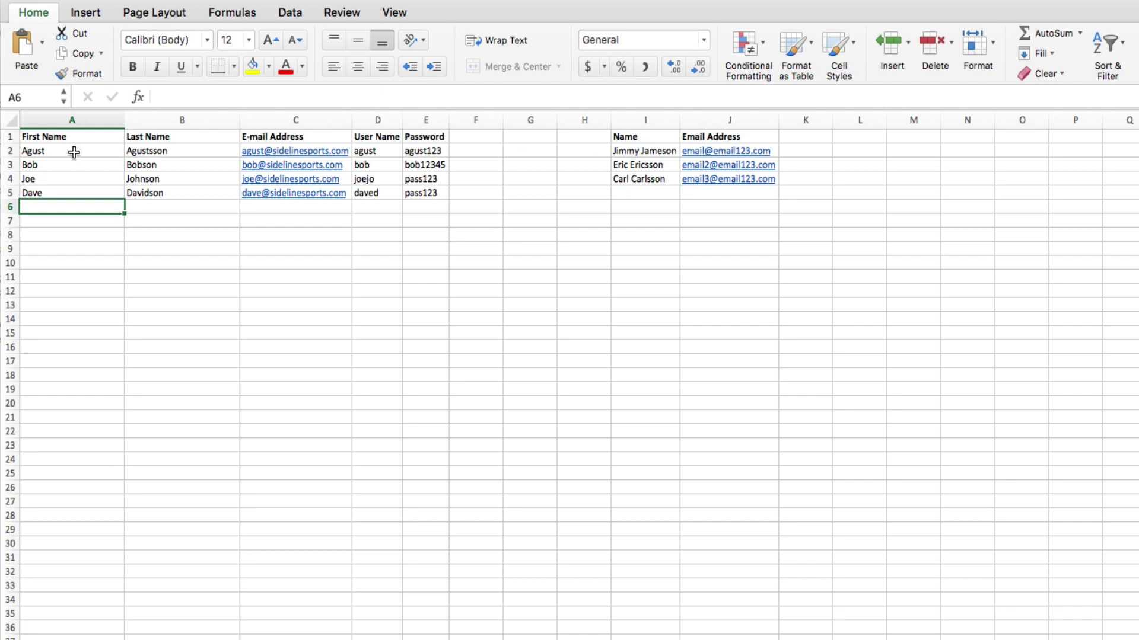
pyautogui.moveTo(30, 153); pyautogui.dragTo(442, 195)
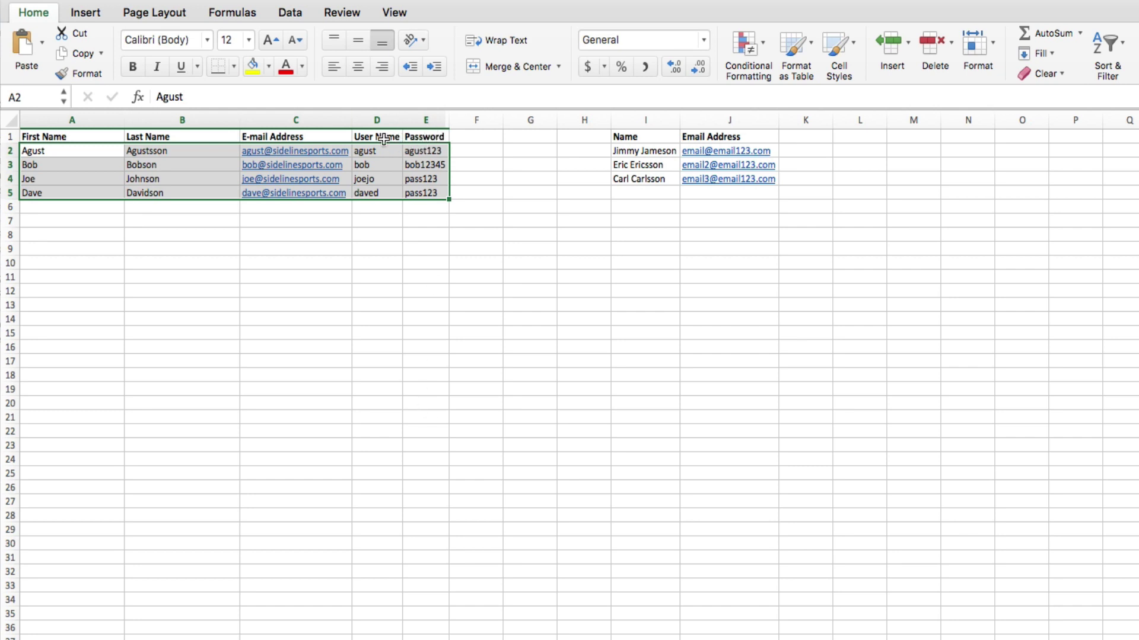
pyautogui.rightClick(188, 159)
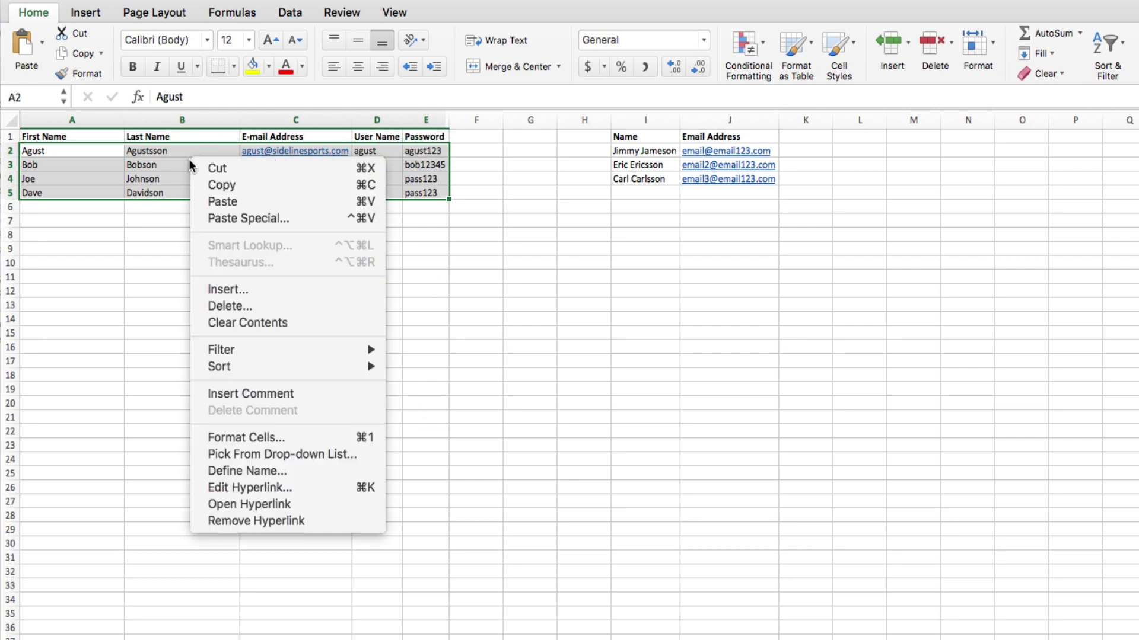
pyautogui.click(202, 182)
pyautogui.press('super+Tab')
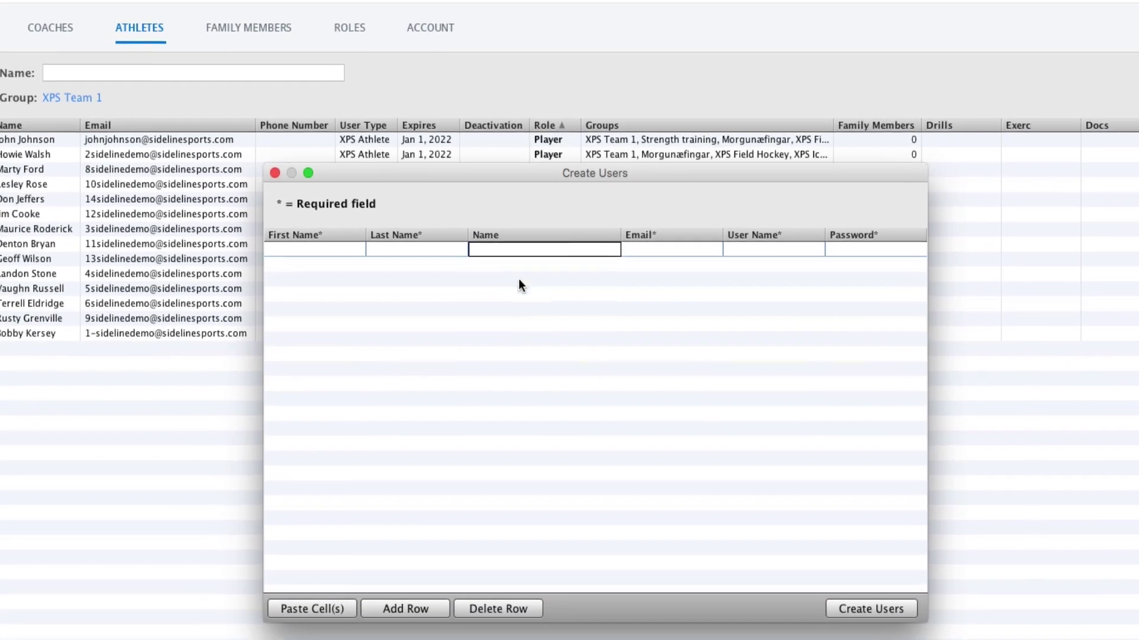
# Paste the four athletes, lengthen the short passwords to 8 characters, and create the accounts.
pyautogui.click(324, 606)
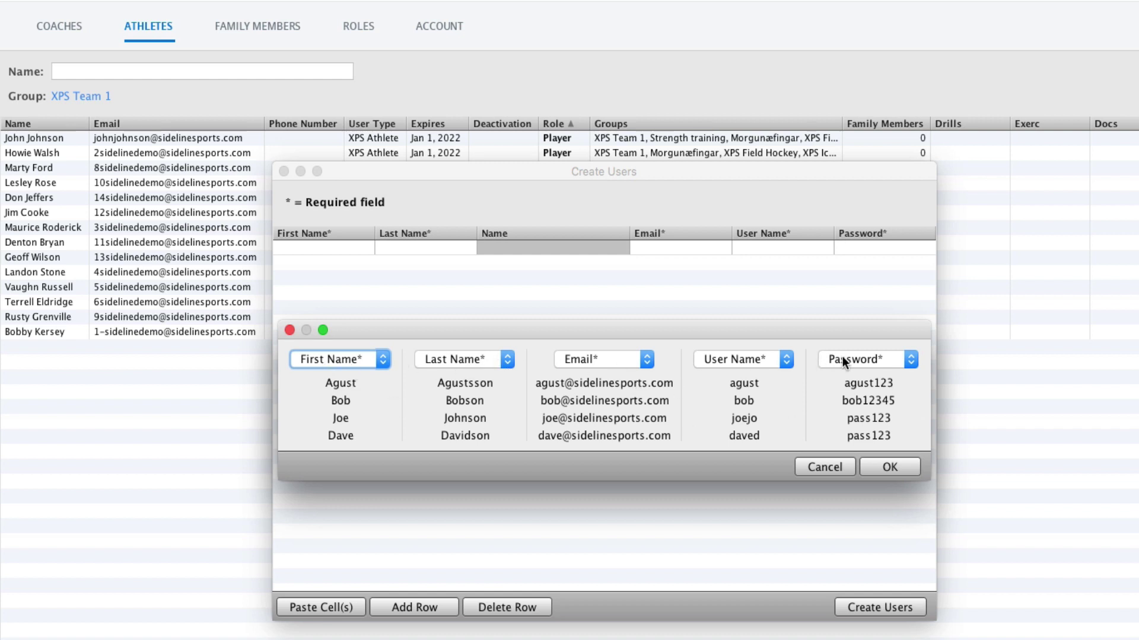
pyautogui.click(878, 468)
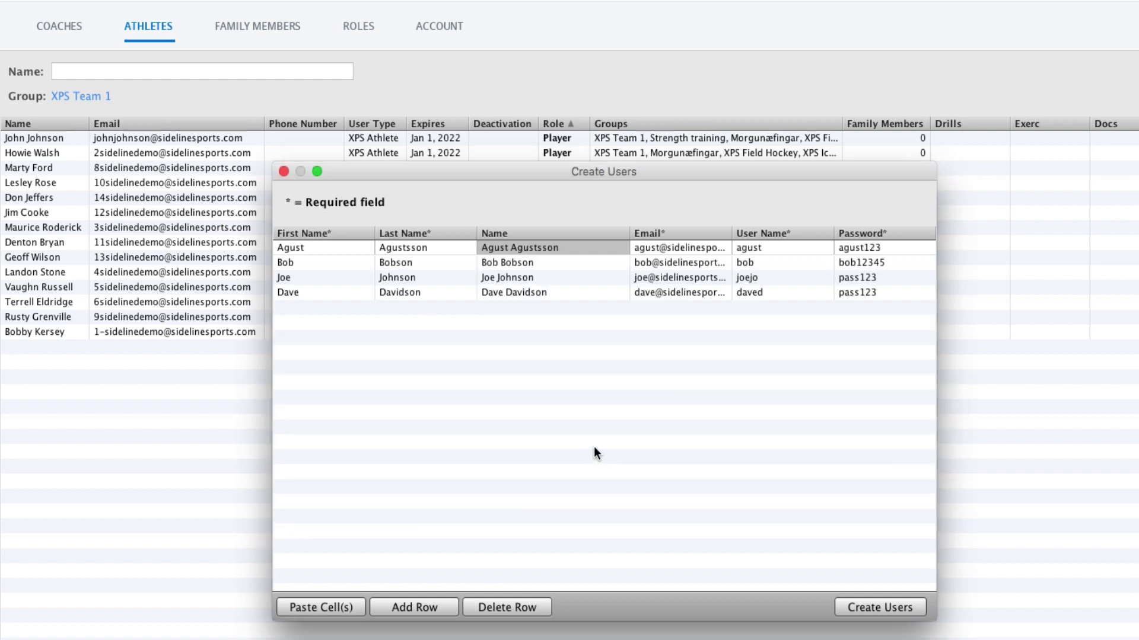
pyautogui.click(877, 608)
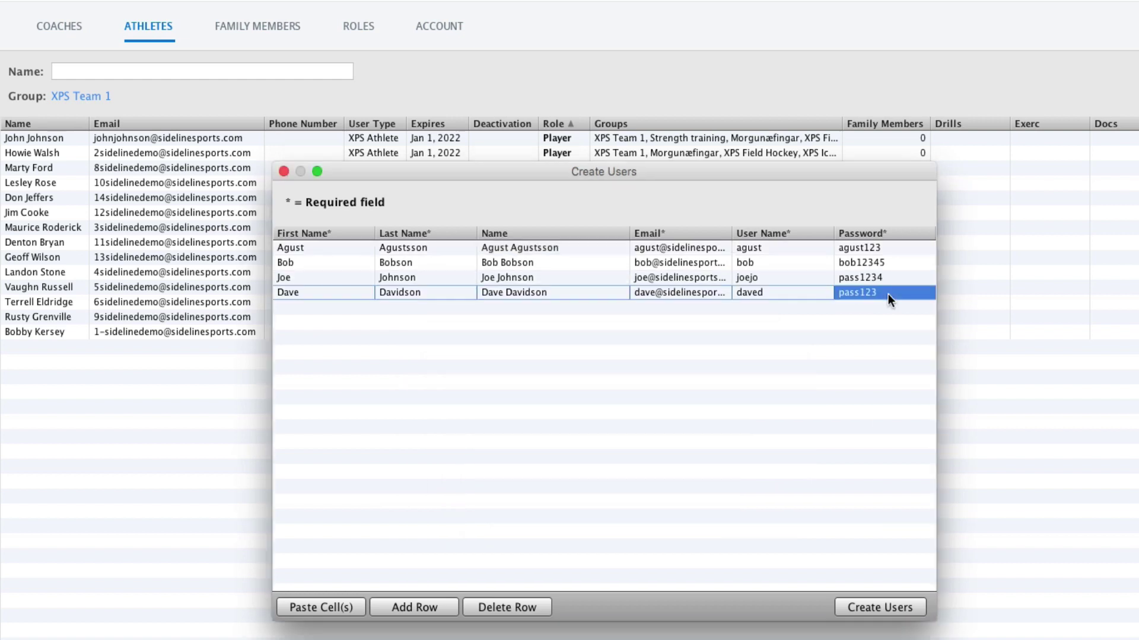
pyautogui.doubleClick(888, 294)
pyautogui.write('4')
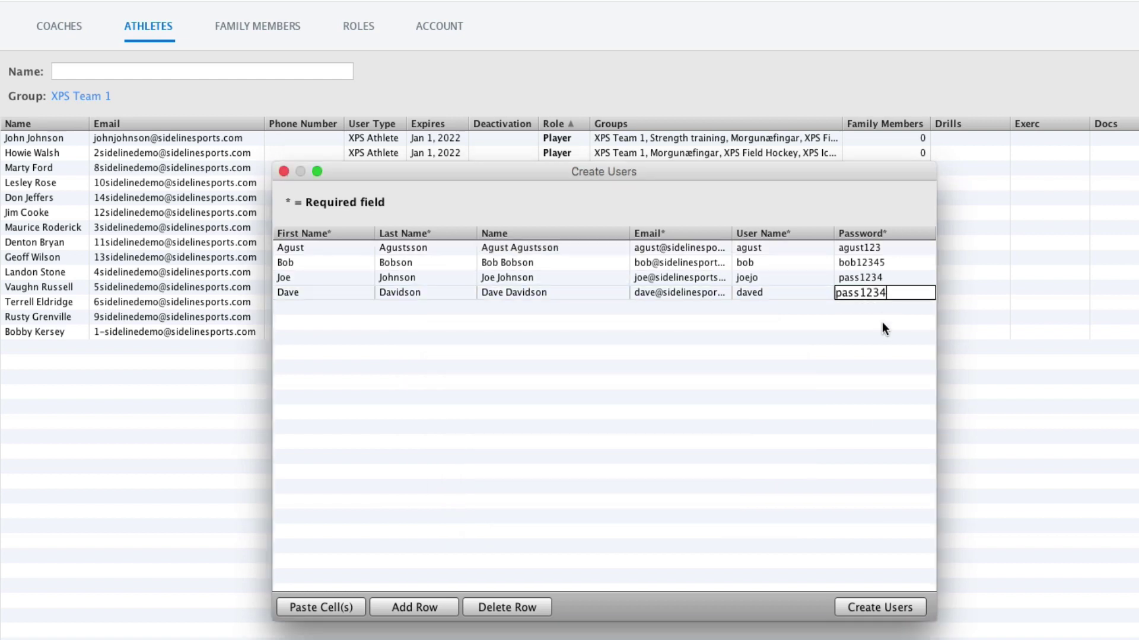
pyautogui.press('Return')
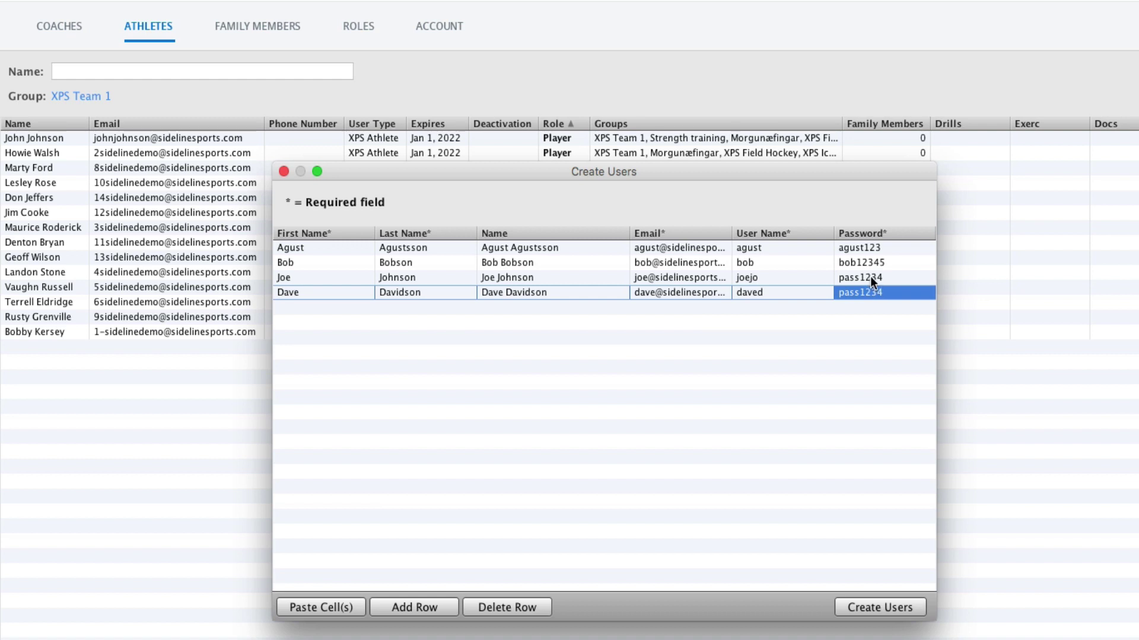
pyautogui.click(880, 605)
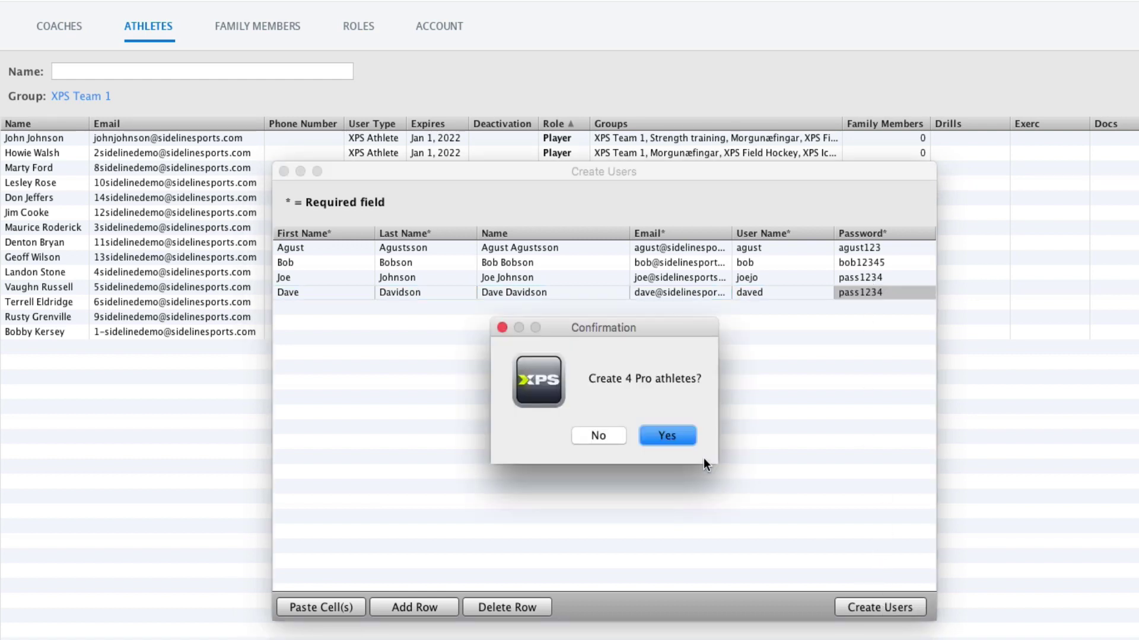
# Confirm creating the four athletes and extend the already-registered athlete's subscription.
pyautogui.click(666, 437)
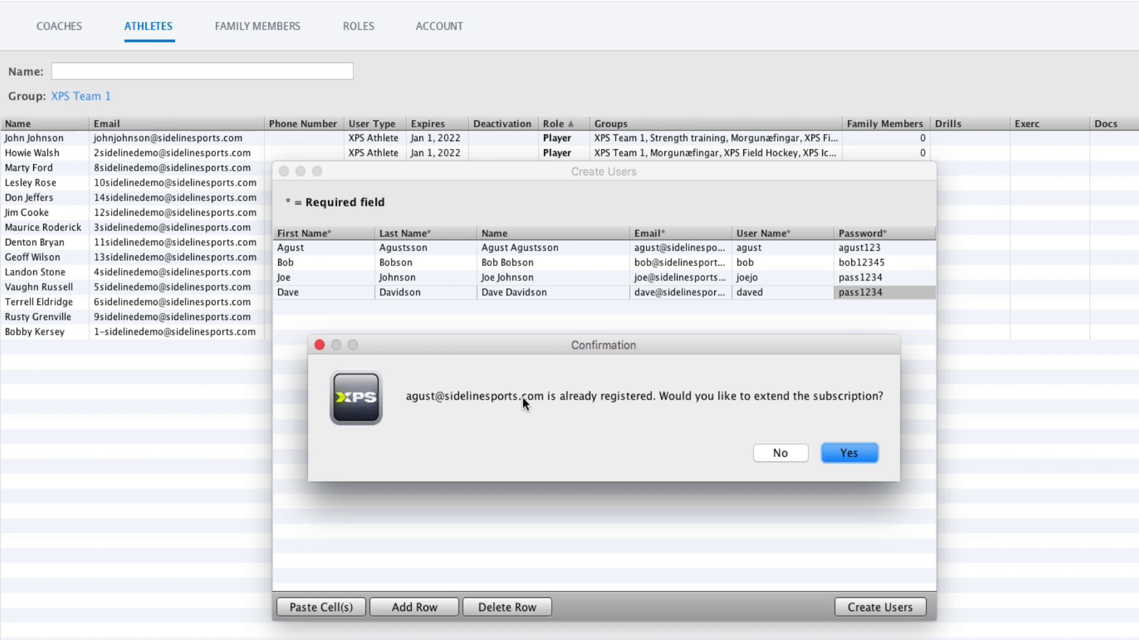
pyautogui.click(848, 453)
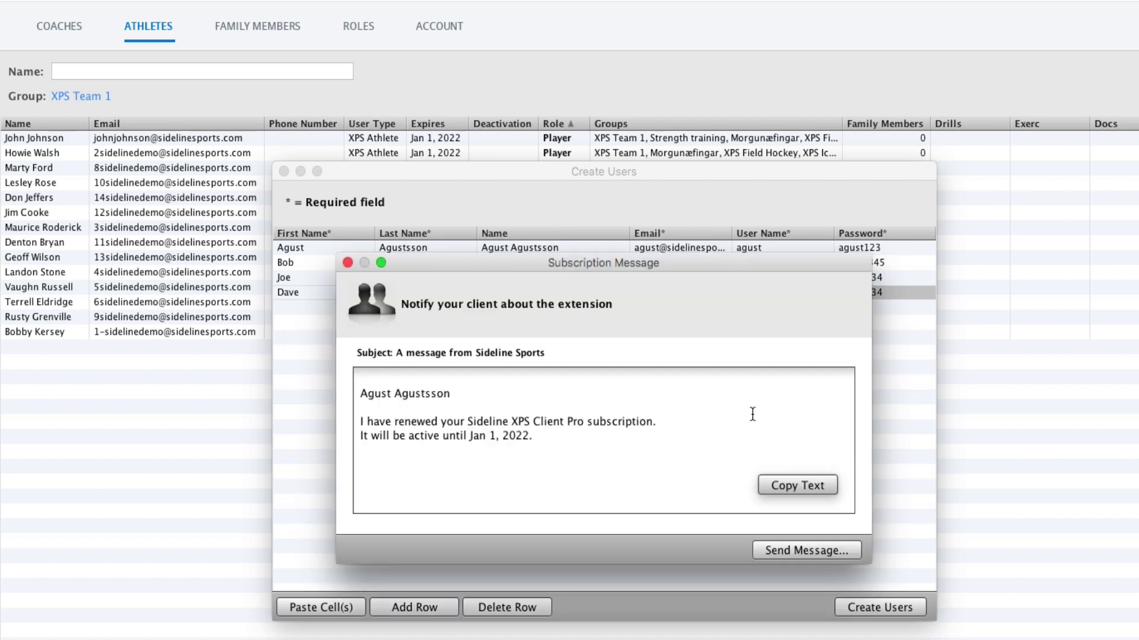
pyautogui.click(794, 490)
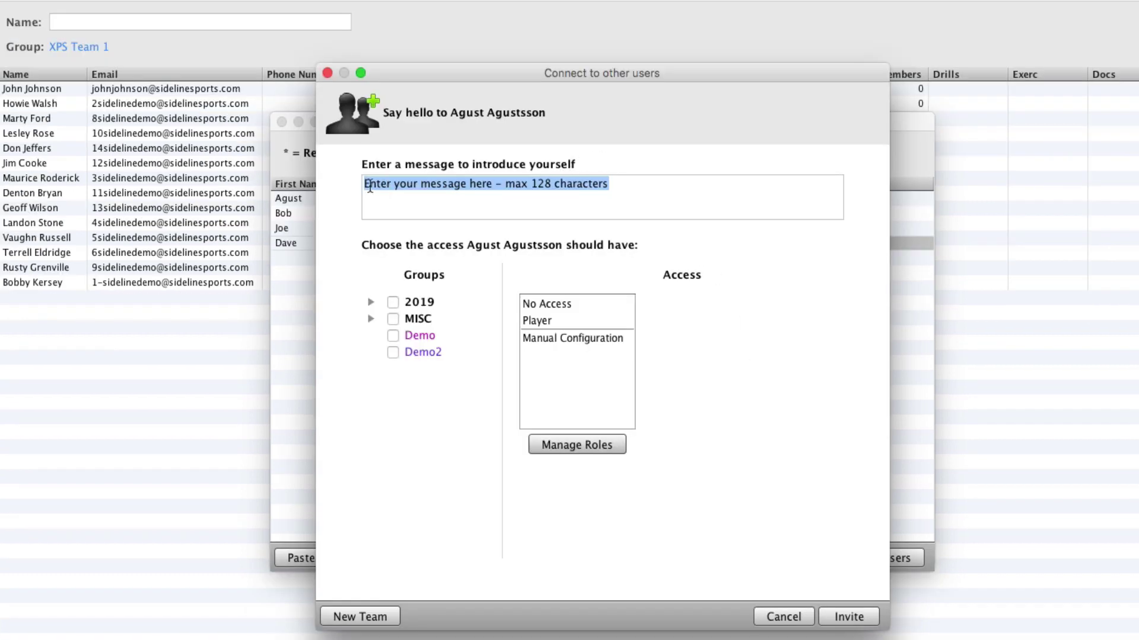
# Invite the athlete to XPS Team 1 under the 2019 group.
pyautogui.click(371, 302)
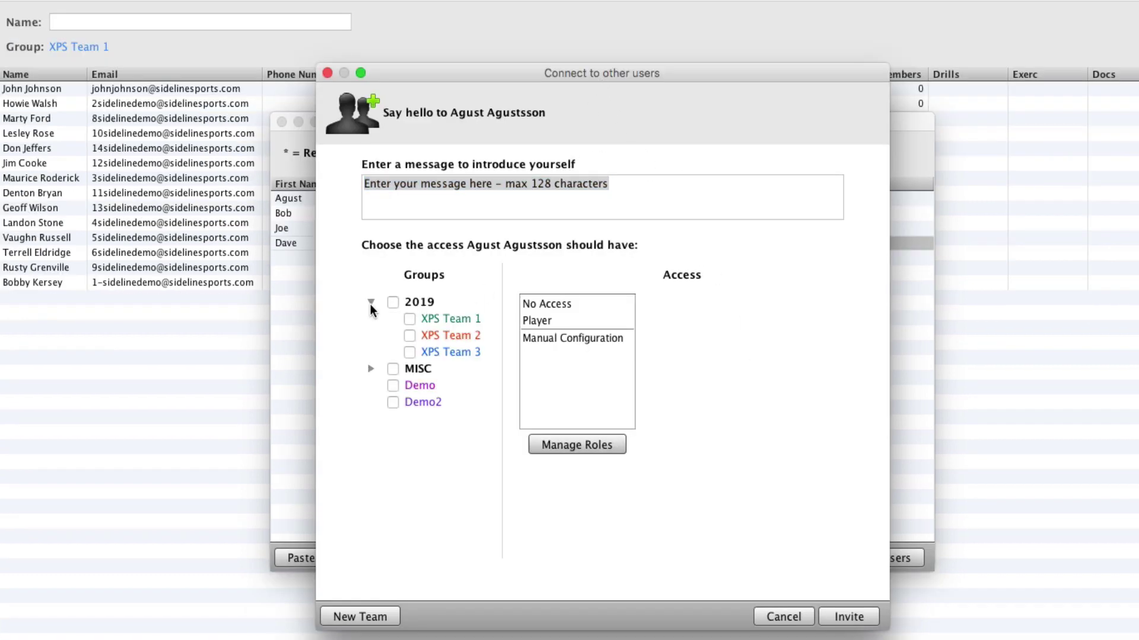
pyautogui.click(406, 320)
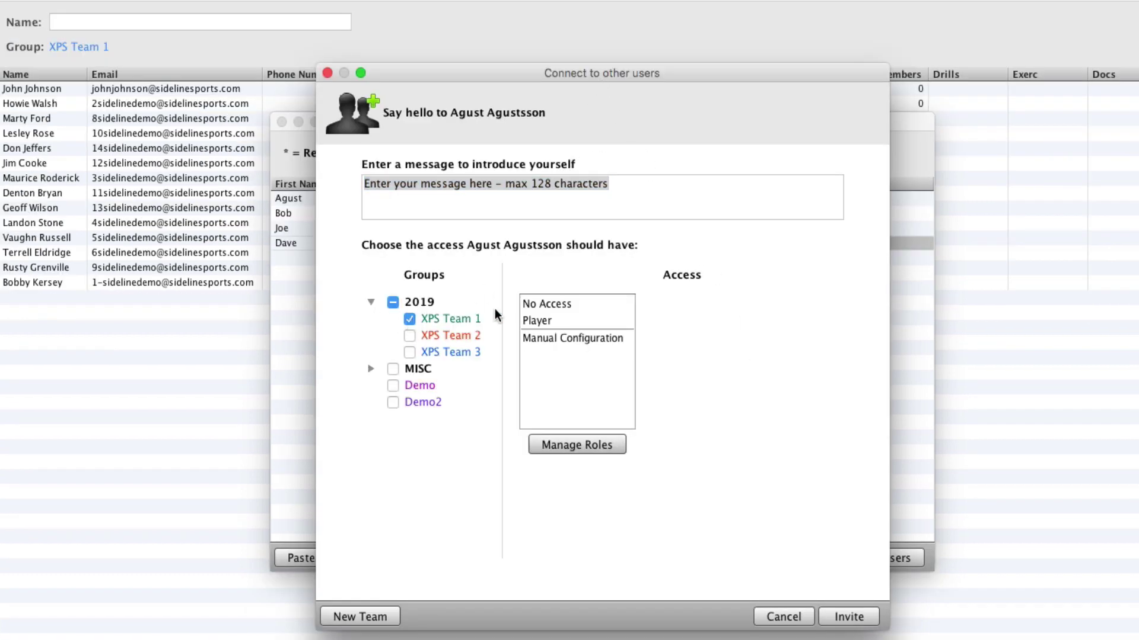
pyautogui.click(848, 618)
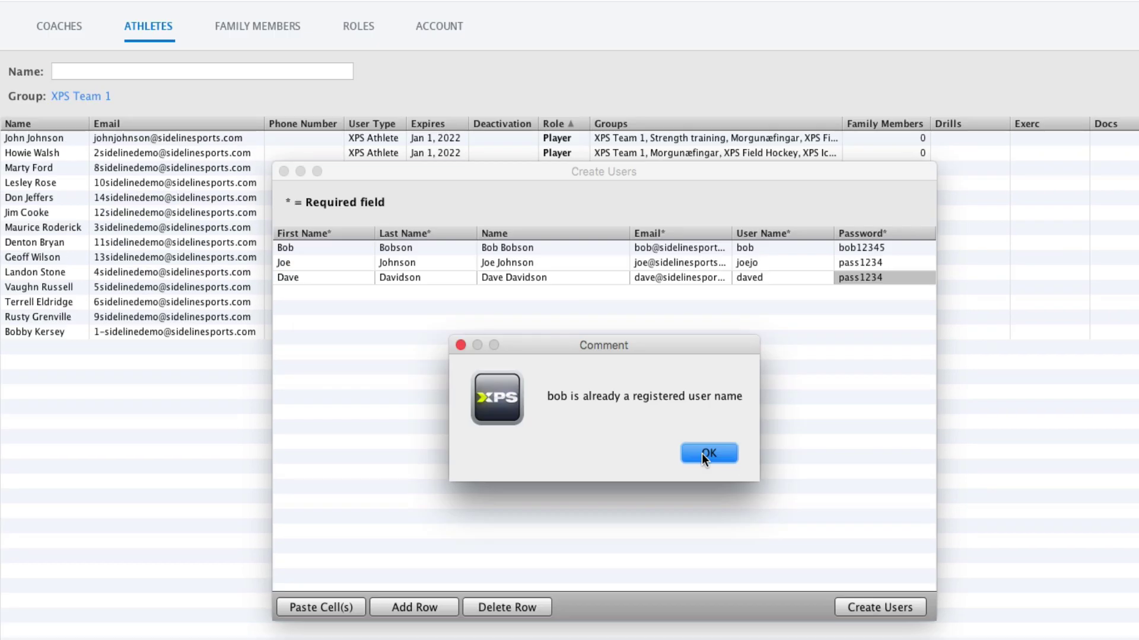
# Append 123 to the clashing second athlete's user name, then create the remaining three athletes.
pyautogui.click(709, 453)
pyautogui.doubleClick(763, 247)
pyautogui.write('123')
pyautogui.press('Return')
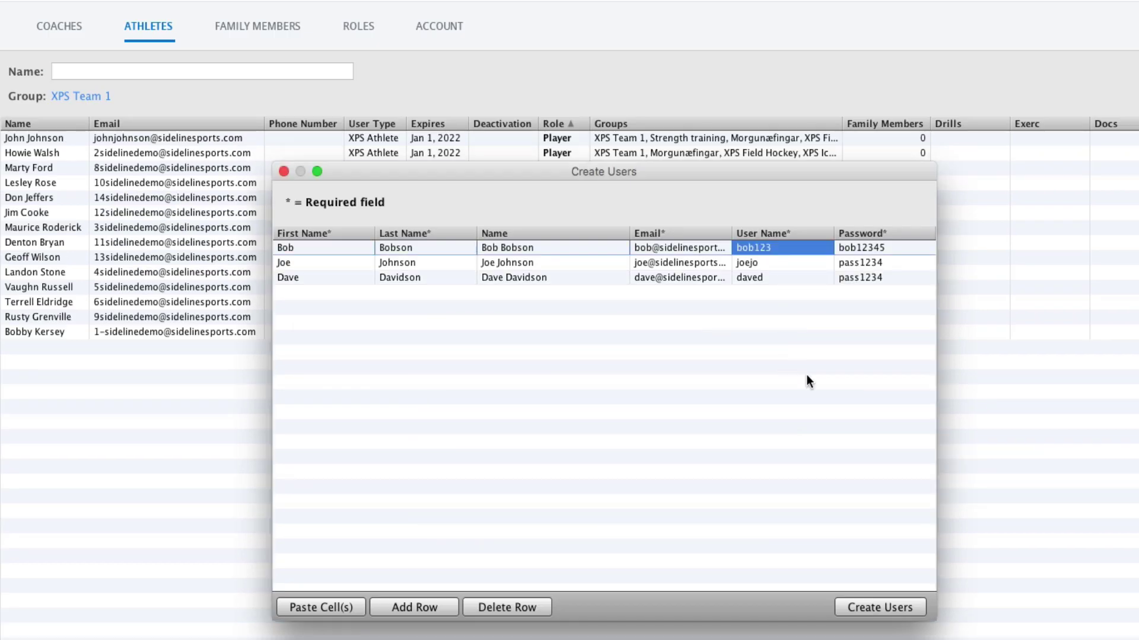
pyautogui.click(884, 608)
pyautogui.click(685, 438)
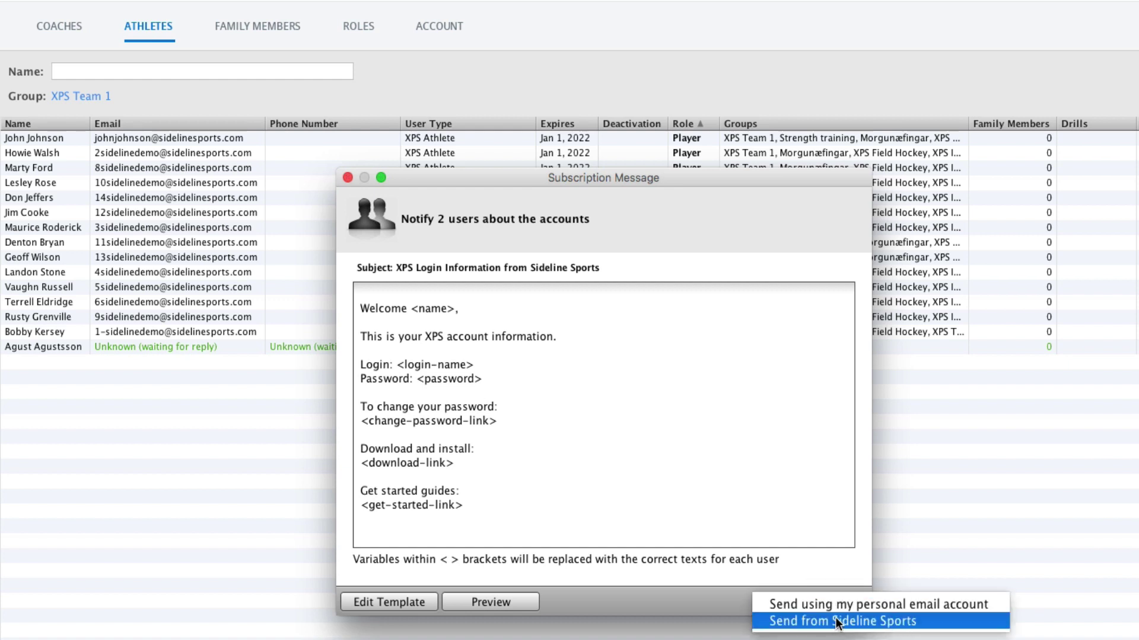
# Preview the personalised login messages and send them from Sideline Sports.
pyautogui.click(868, 622)
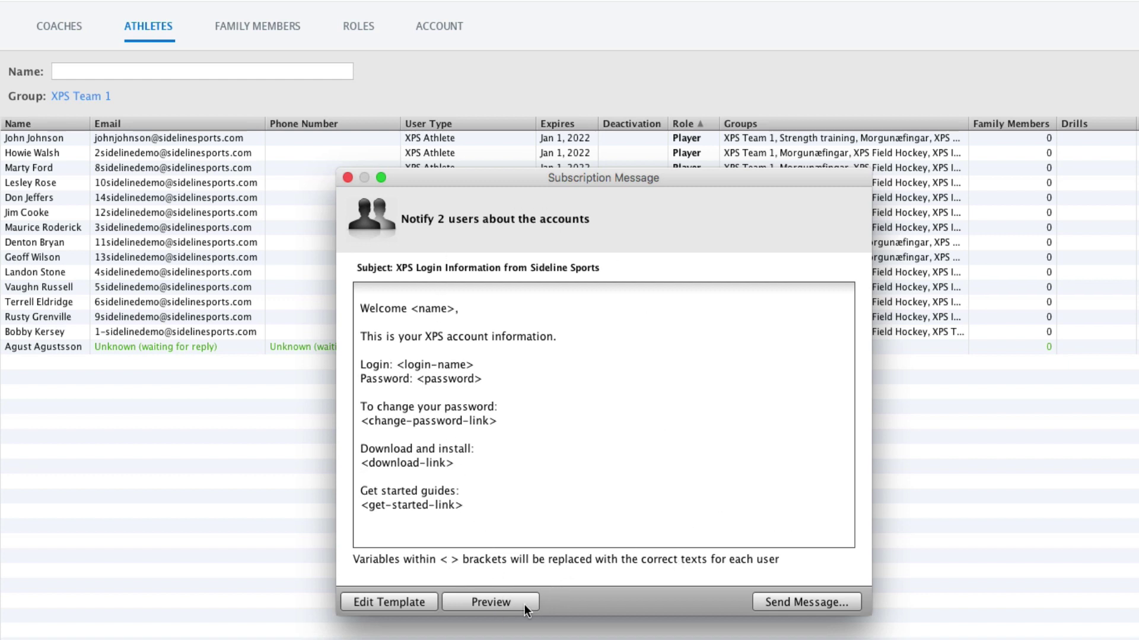
pyautogui.click(503, 602)
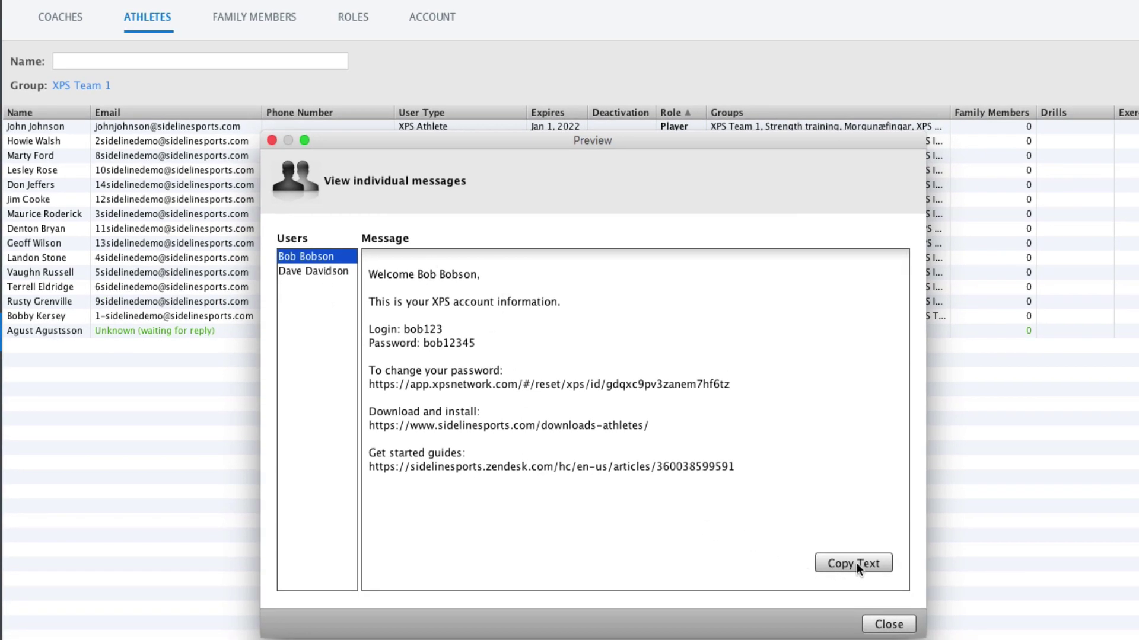
pyautogui.click(889, 624)
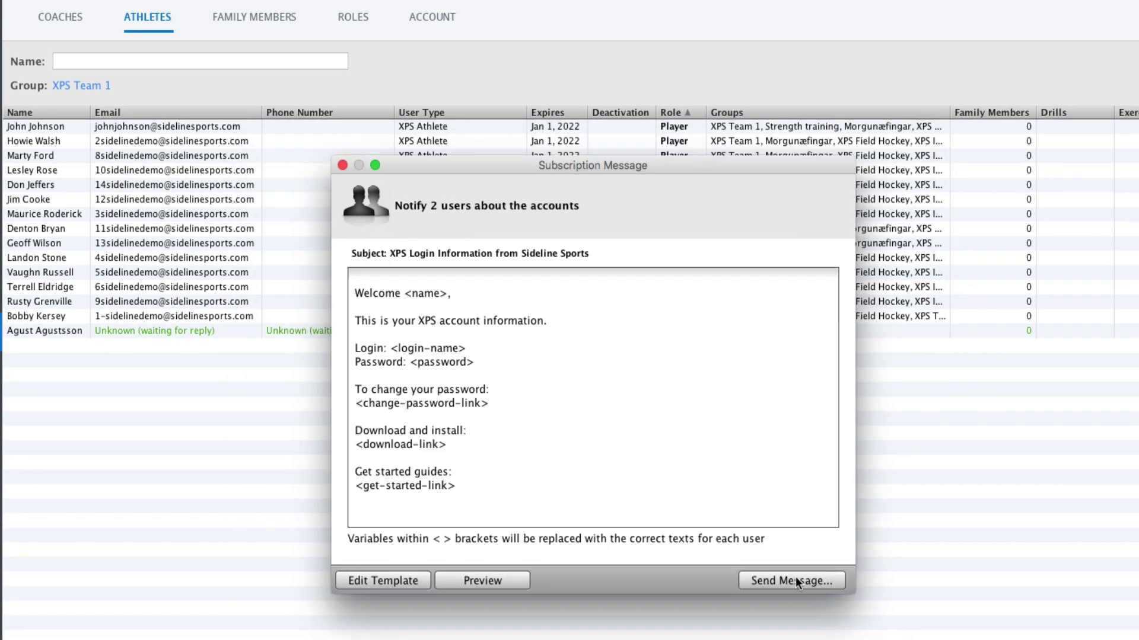
pyautogui.click(795, 577)
pyautogui.click(814, 601)
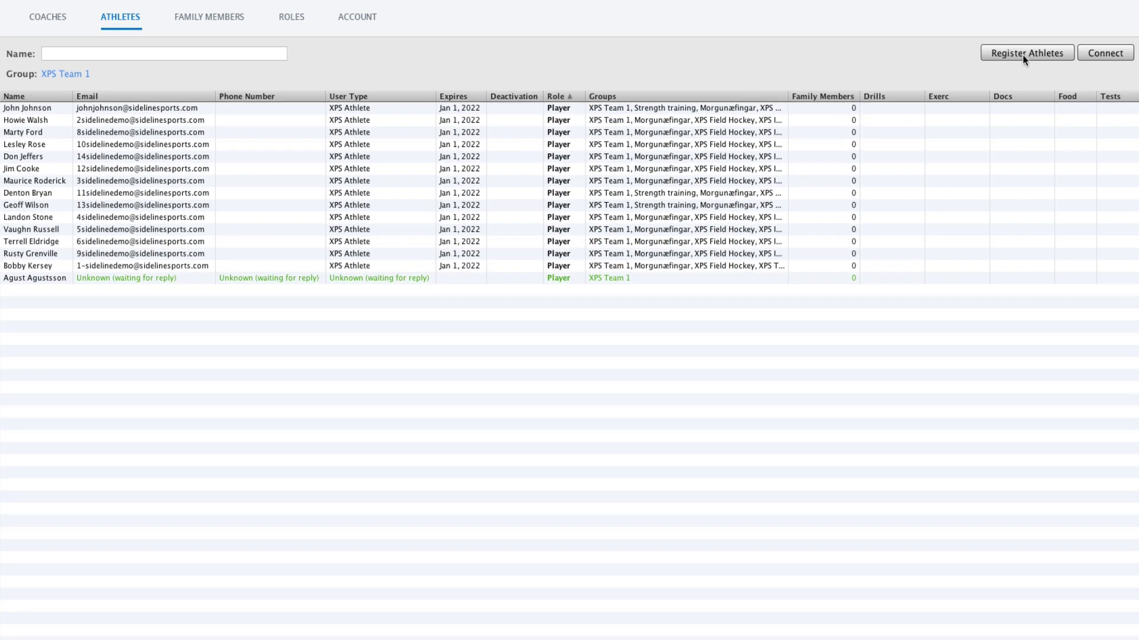
# Start a new multiple-user athlete registration and select the names and e-mails in Excel's I2:J4.
pyautogui.click(1023, 54)
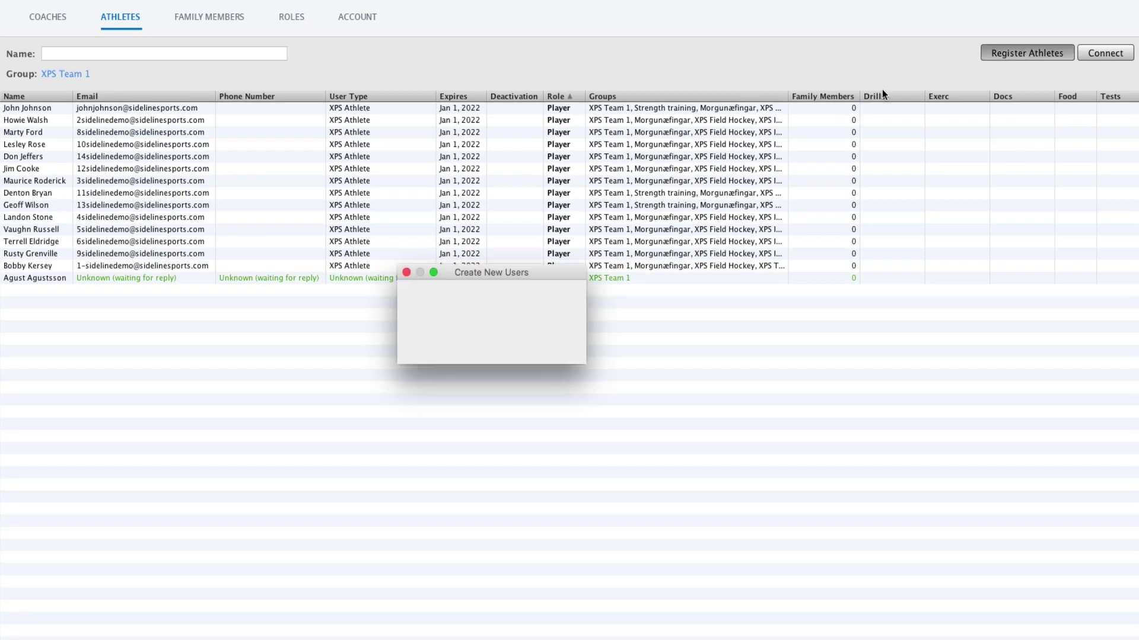
pyautogui.click(478, 322)
pyautogui.click(567, 354)
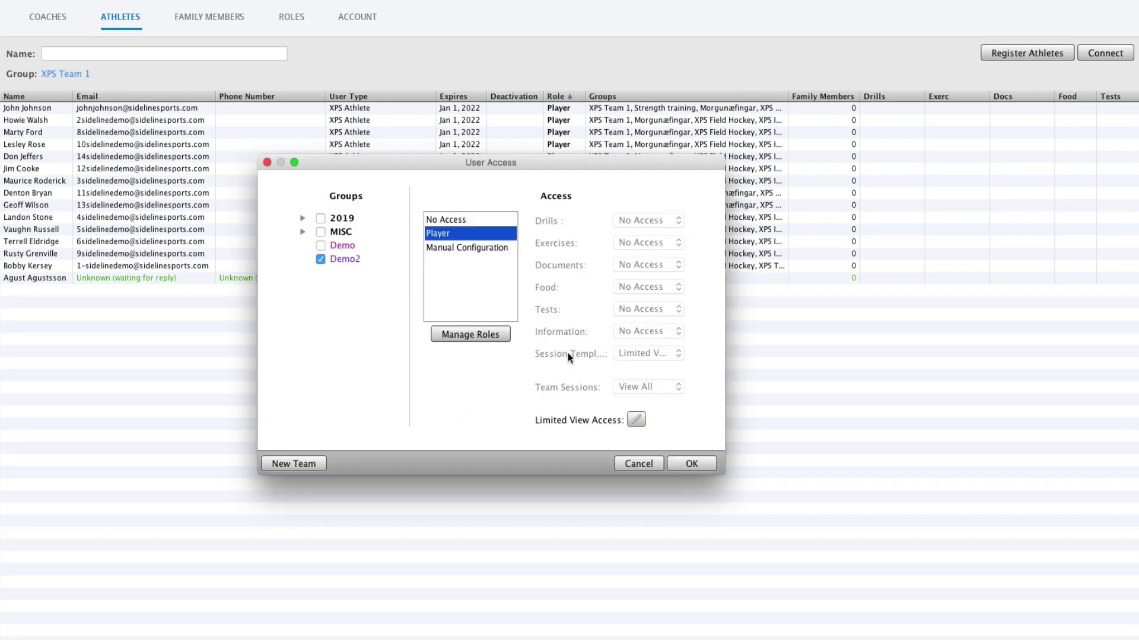
pyautogui.moveTo(520, 121); pyautogui.dragTo(578, 145)
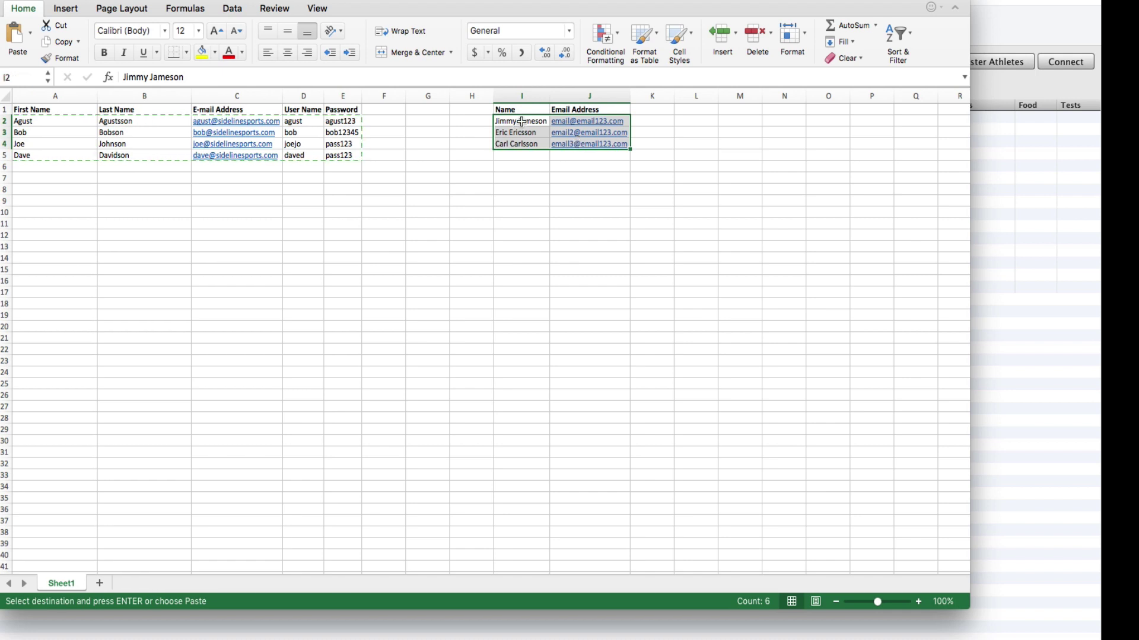
# Copy the three names and e-mails from I2:J4 and paste them into Create Users.
pyautogui.hscroll(1, 522, 124)
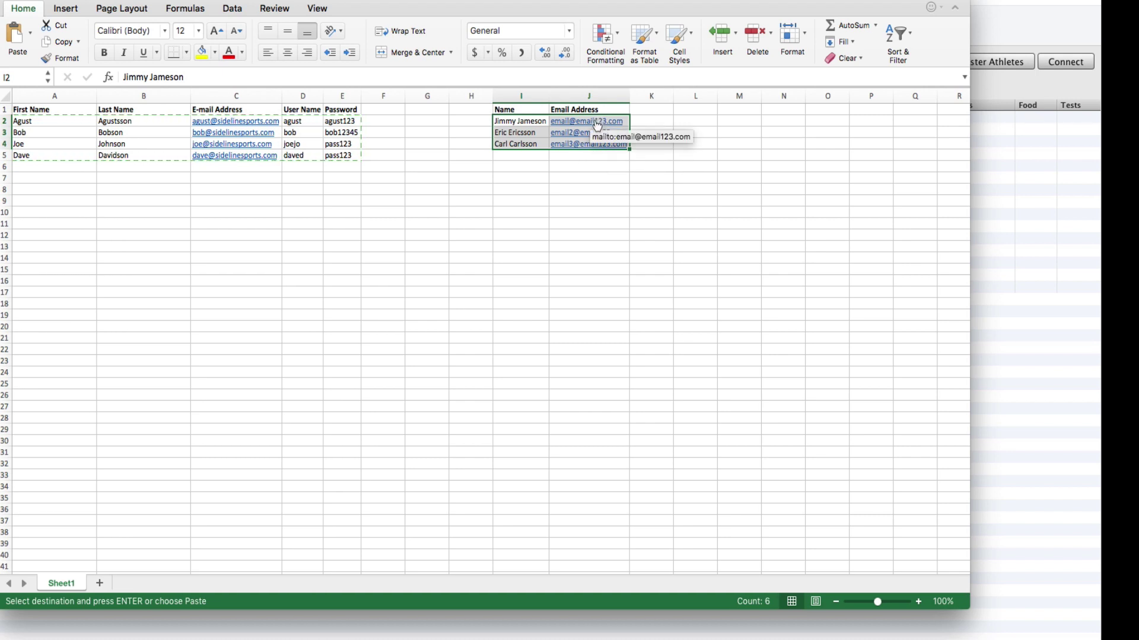
pyautogui.press('super+c')
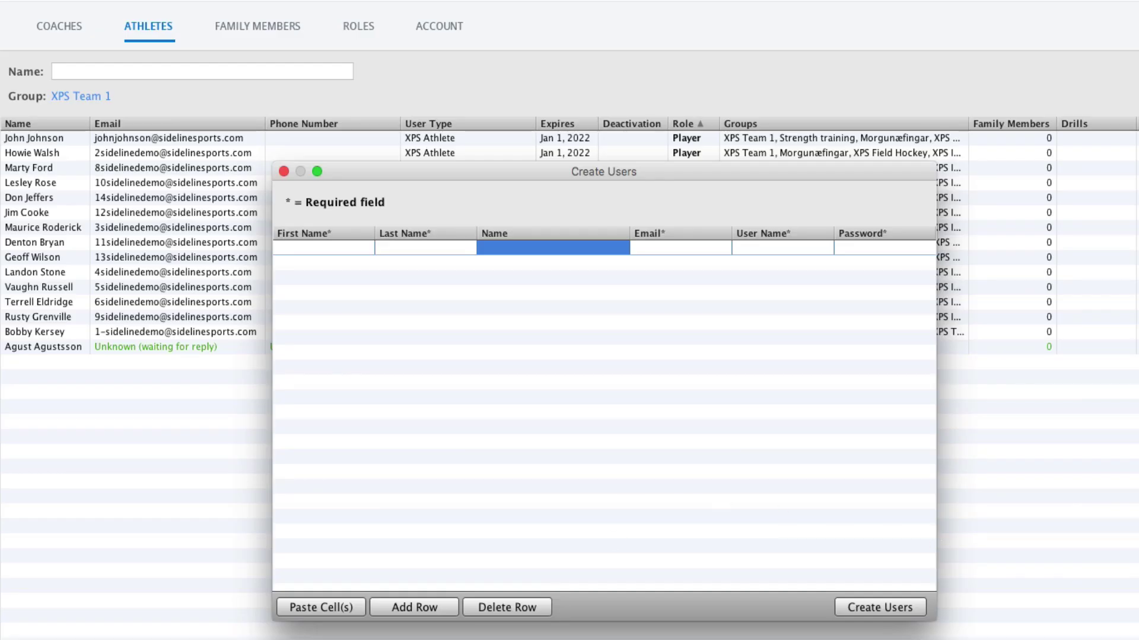
pyautogui.click(327, 603)
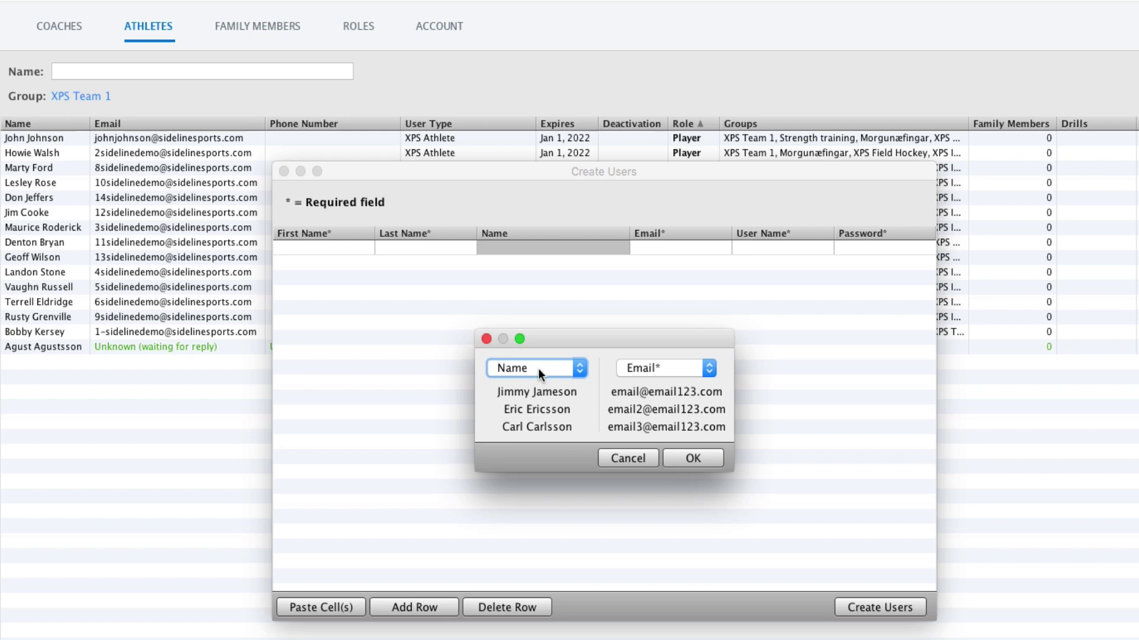
# Keep the name column mapped to Name, accept the mapping, and widen the Create Users window.
pyautogui.click(538, 368)
pyautogui.click(513, 368)
pyautogui.click(683, 460)
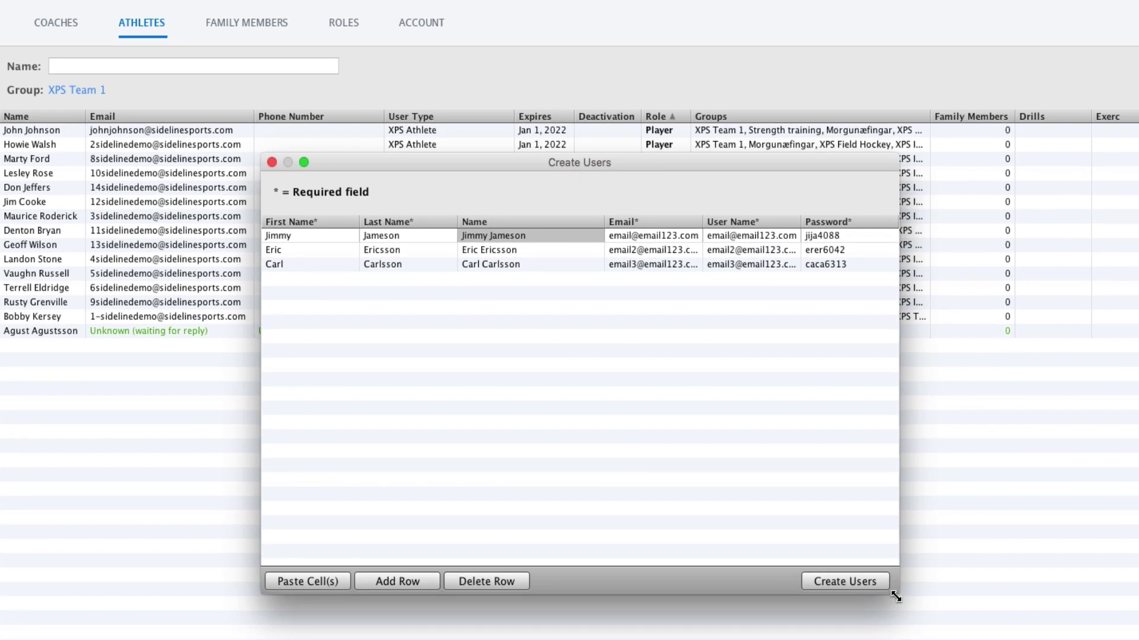
pyautogui.moveTo(934, 623); pyautogui.dragTo(1119, 624)
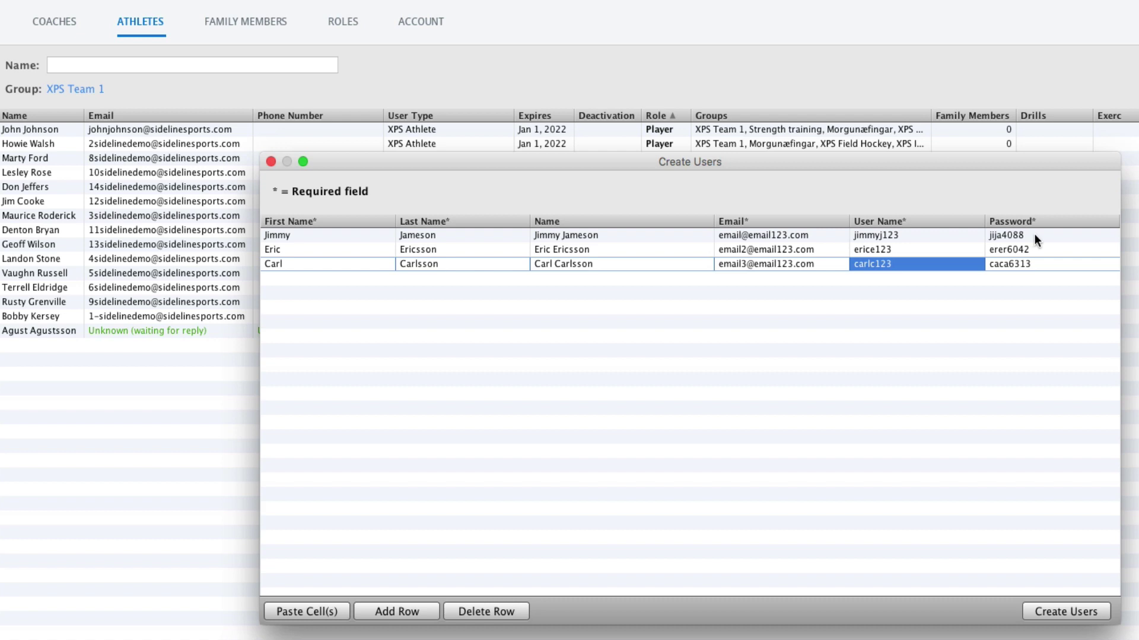
pyautogui.moveTo(1035, 235)
pyautogui.mouseDown()
pyautogui.moveTo(1016, 238)
pyautogui.moveTo(1018, 266)
pyautogui.moveTo(1021, 232)
pyautogui.mouseUp()
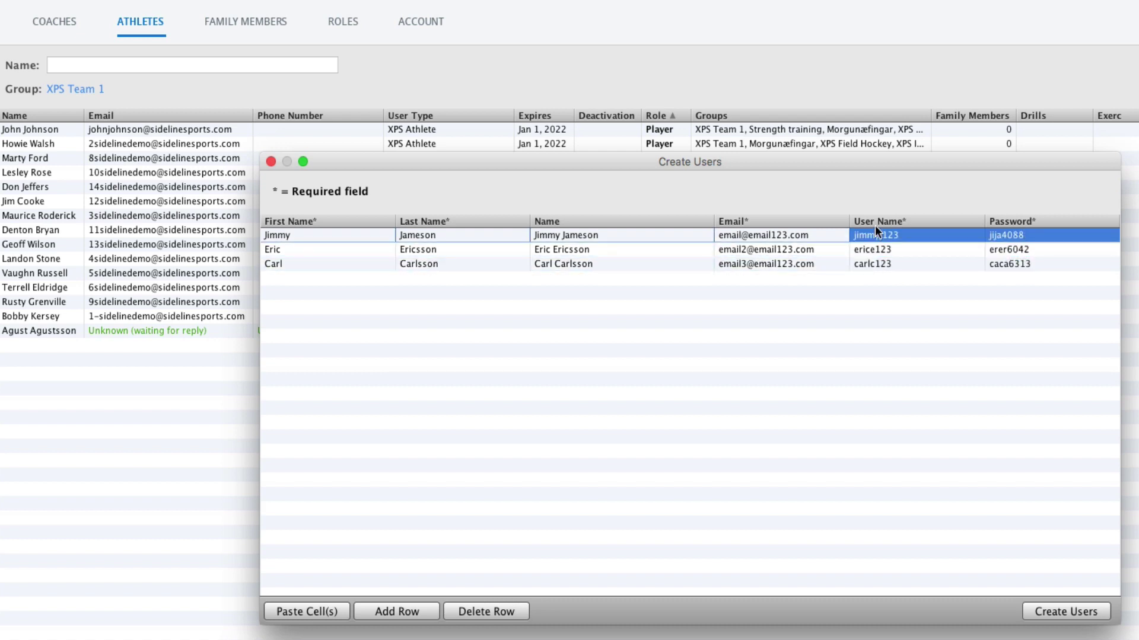